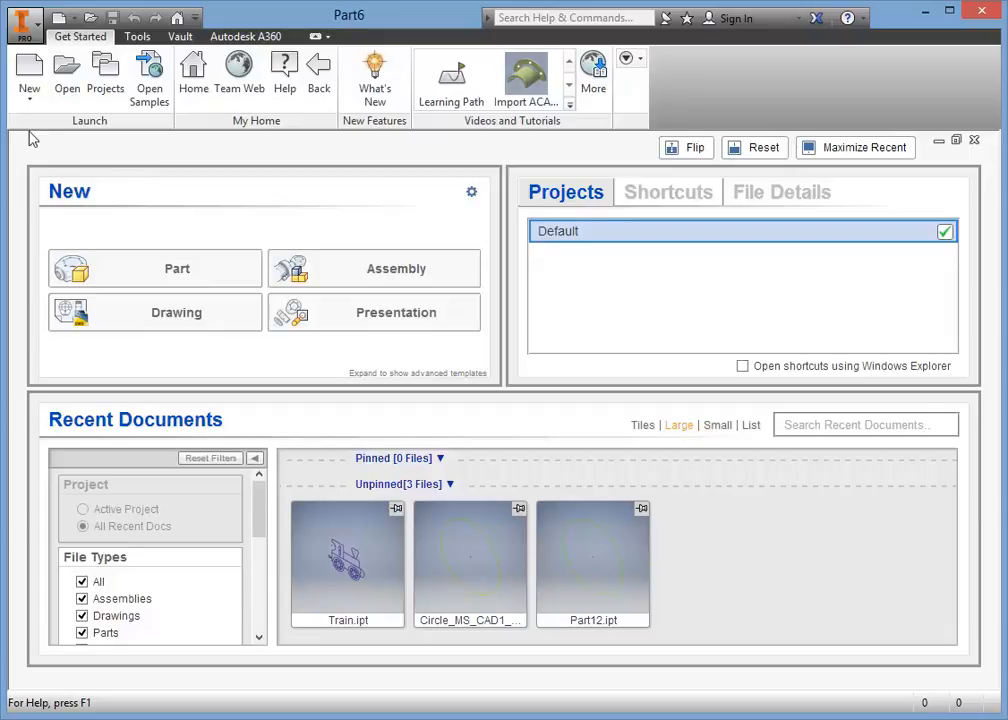
# Create a new part from the Standard.ipt template and start a 2D sketch on the XY plane.
pyautogui.click(30, 68)
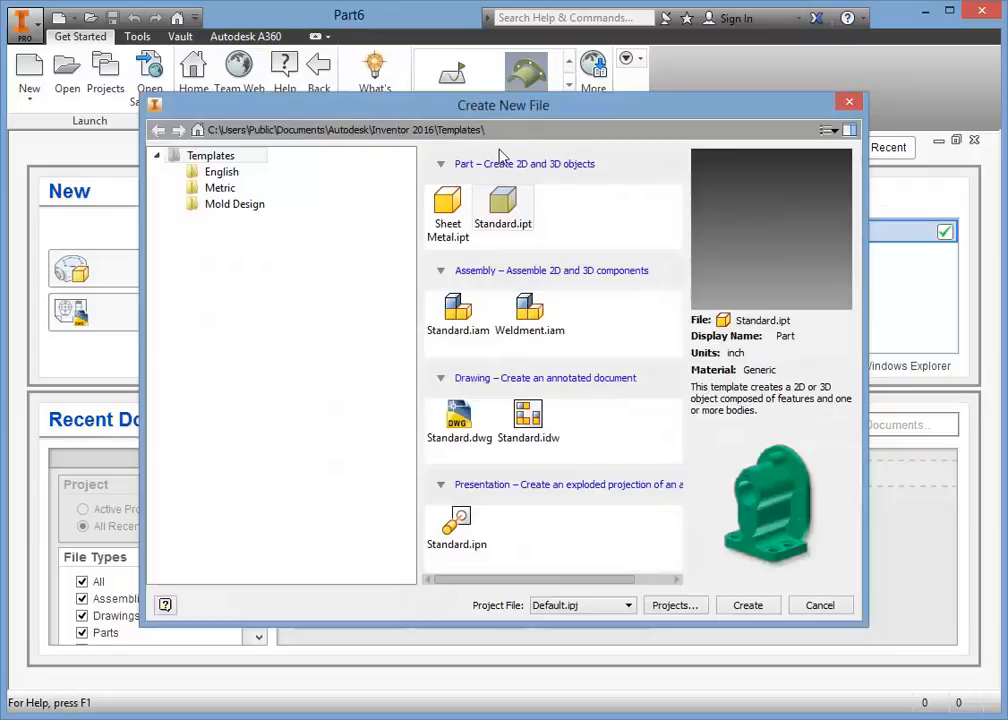
pyautogui.click(508, 212)
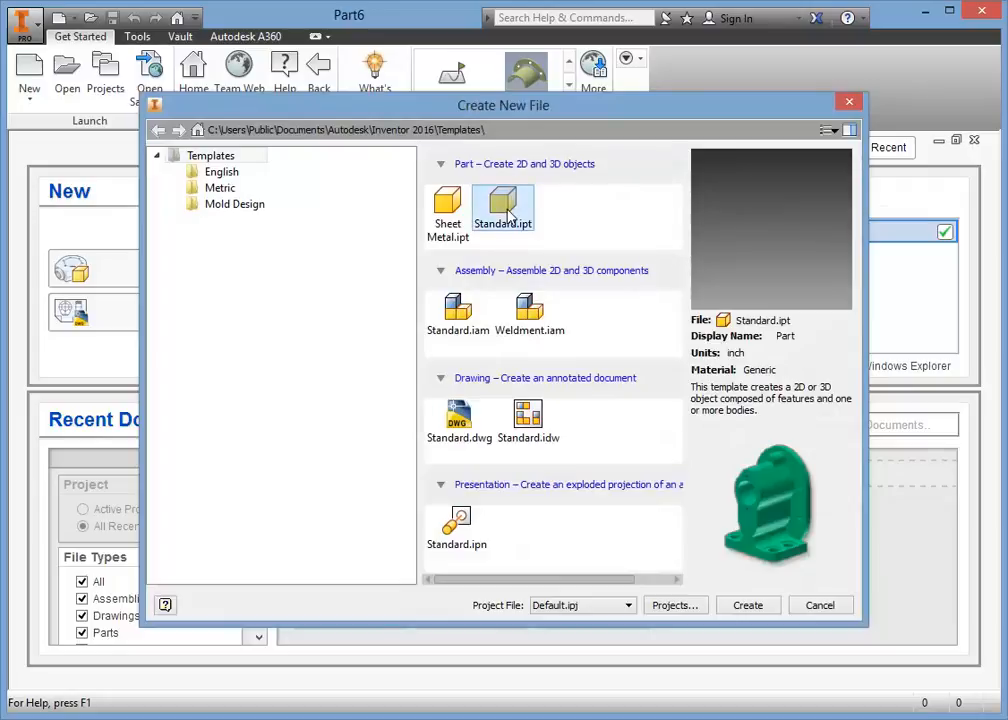
pyautogui.click(756, 611)
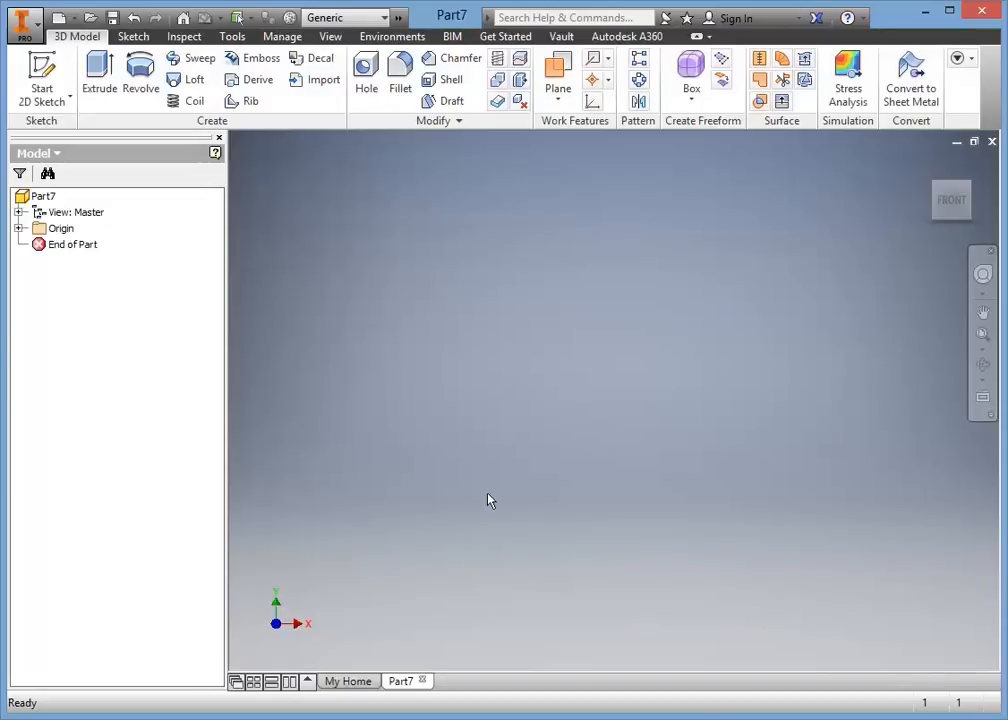
pyautogui.click(42, 67)
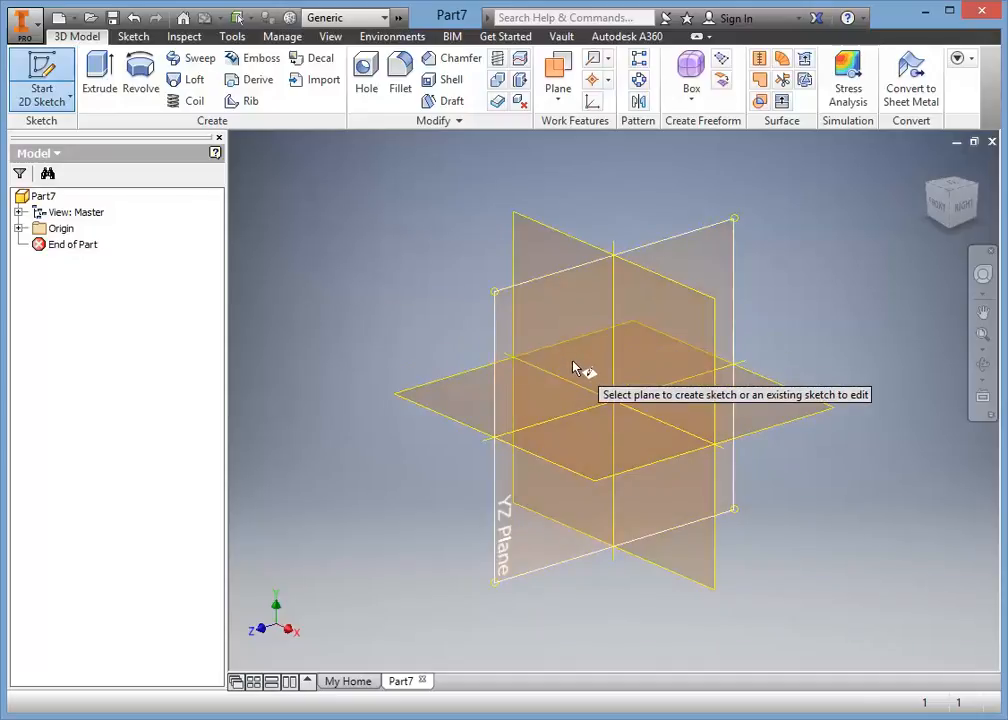
pyautogui.click(545, 257)
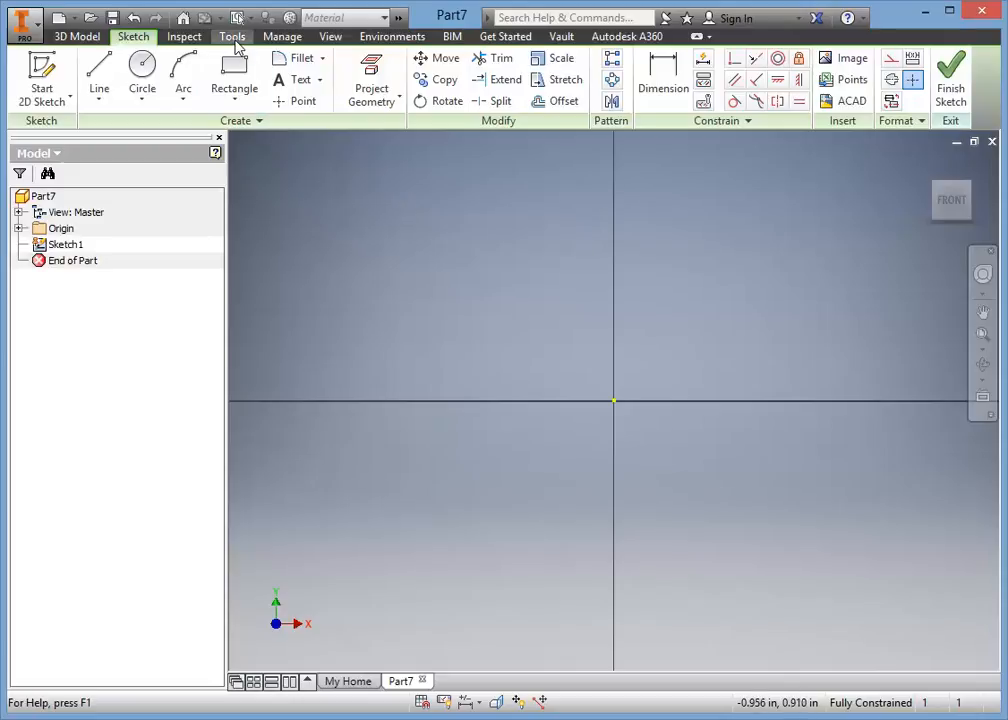
# Set the document's length unit to millimeter and apply the change.
pyautogui.click(233, 37)
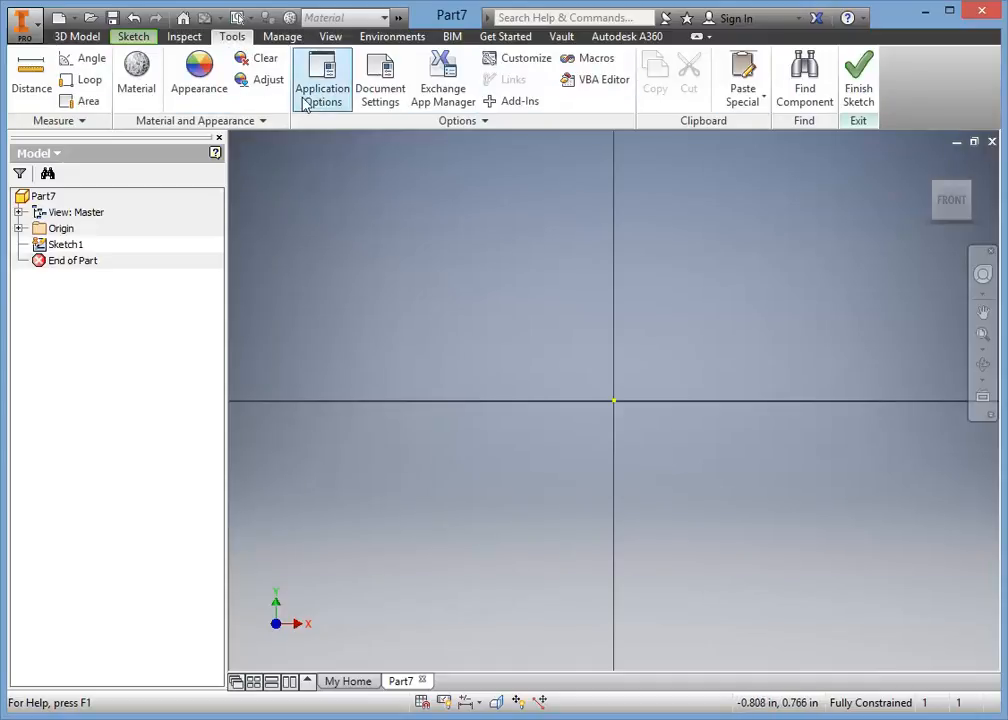
pyautogui.click(379, 95)
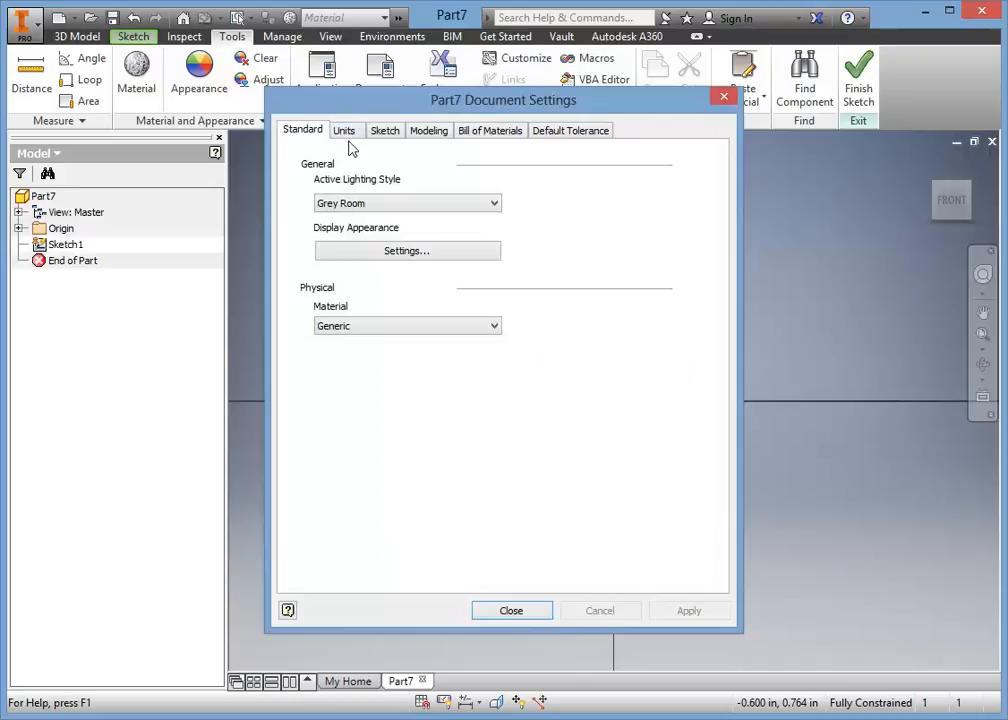
pyautogui.click(345, 132)
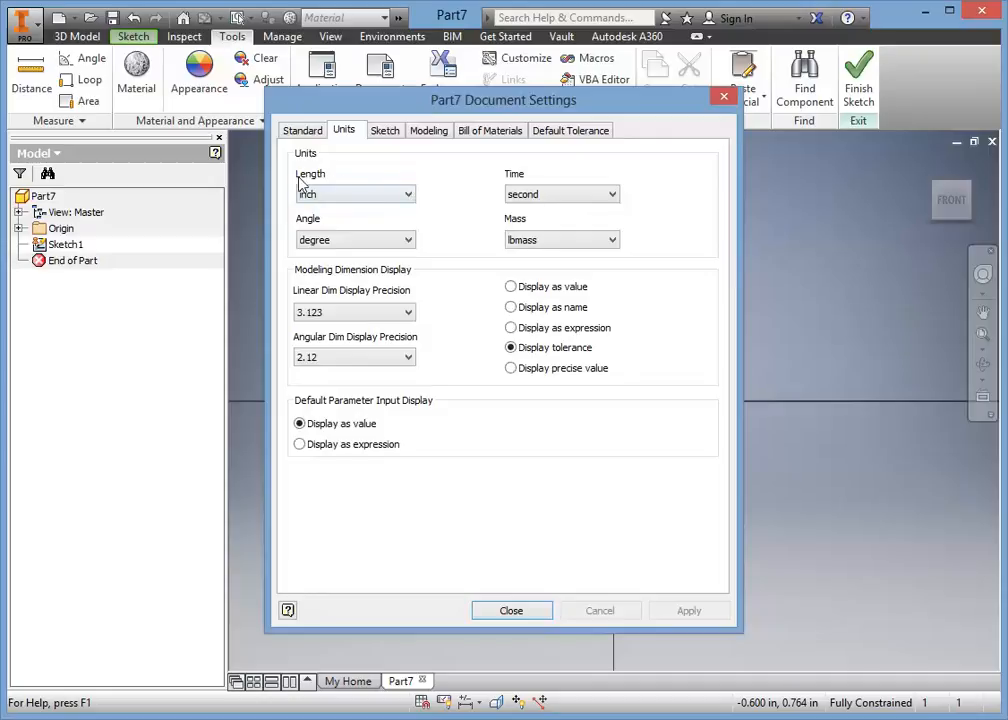
pyautogui.click(351, 195)
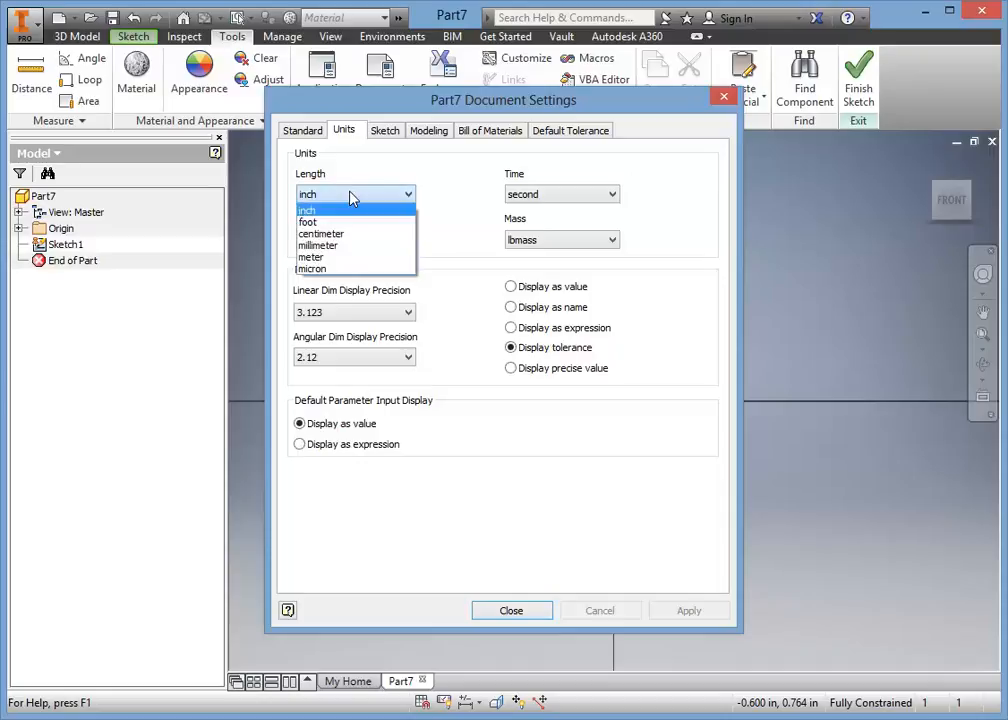
pyautogui.click(345, 245)
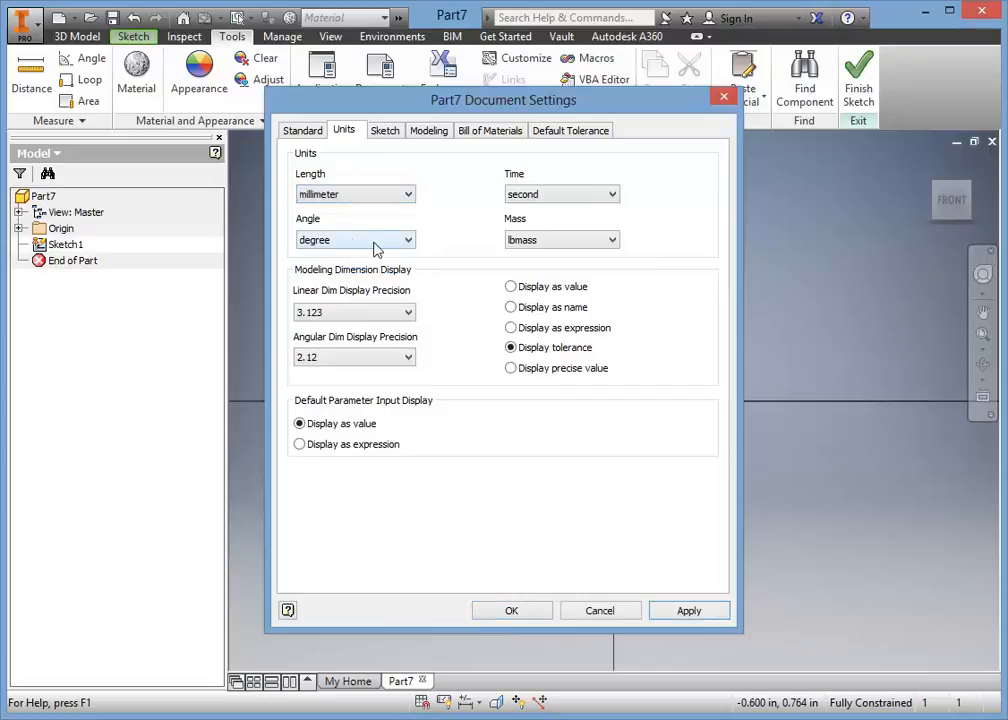
pyautogui.click(689, 611)
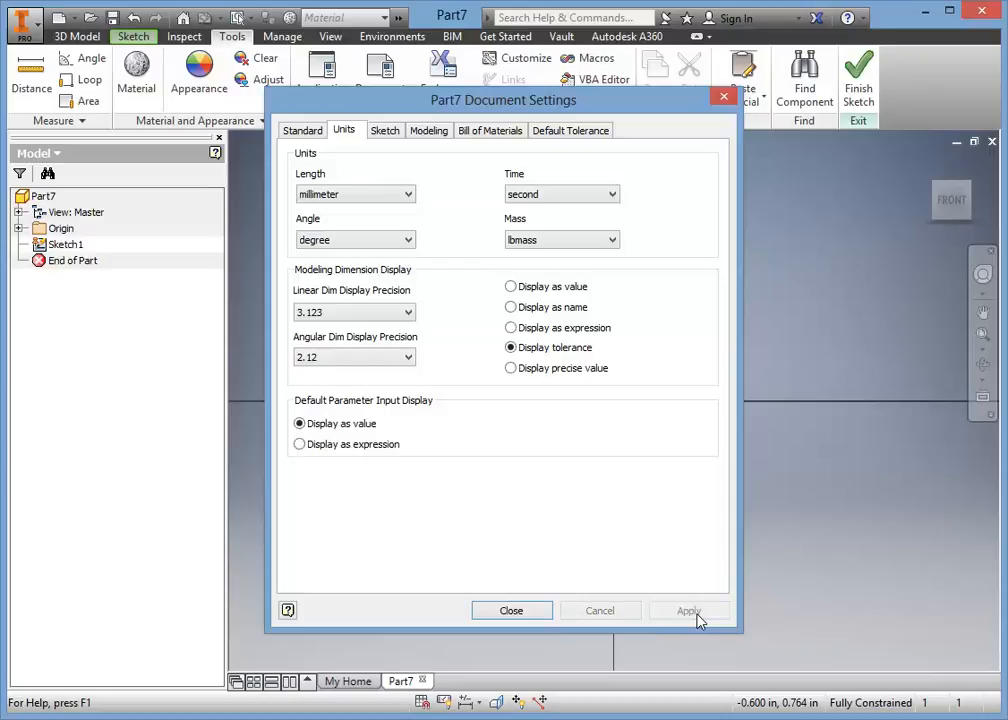
pyautogui.click(540, 612)
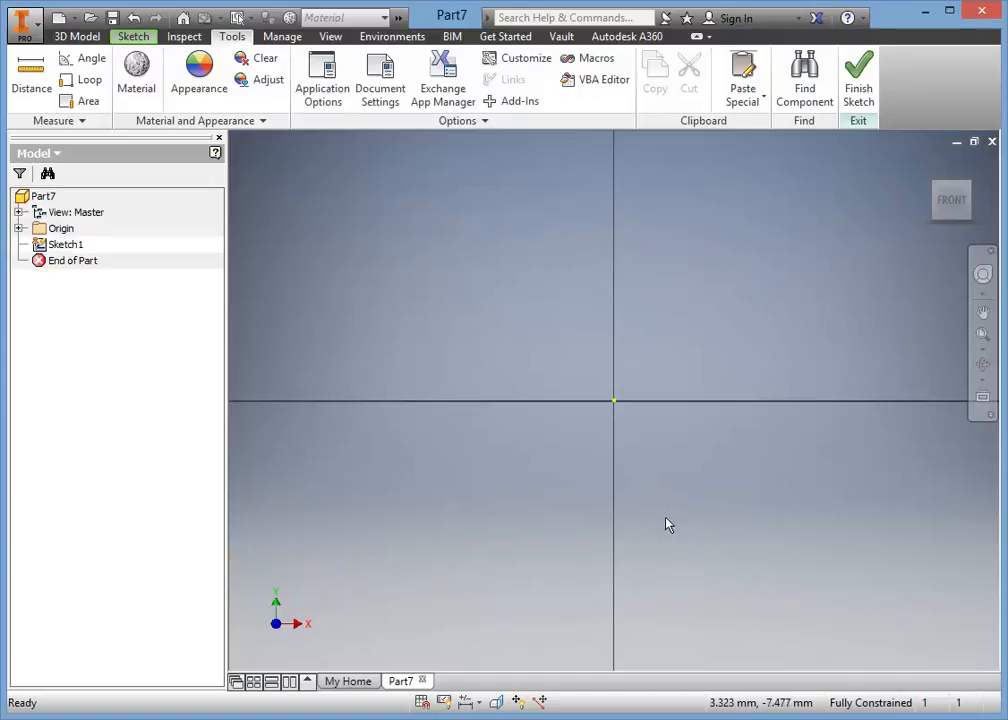
# Begin a sketch line with its start point at X 4.00 mm, Y 4.00 mm.
pyautogui.click(134, 37)
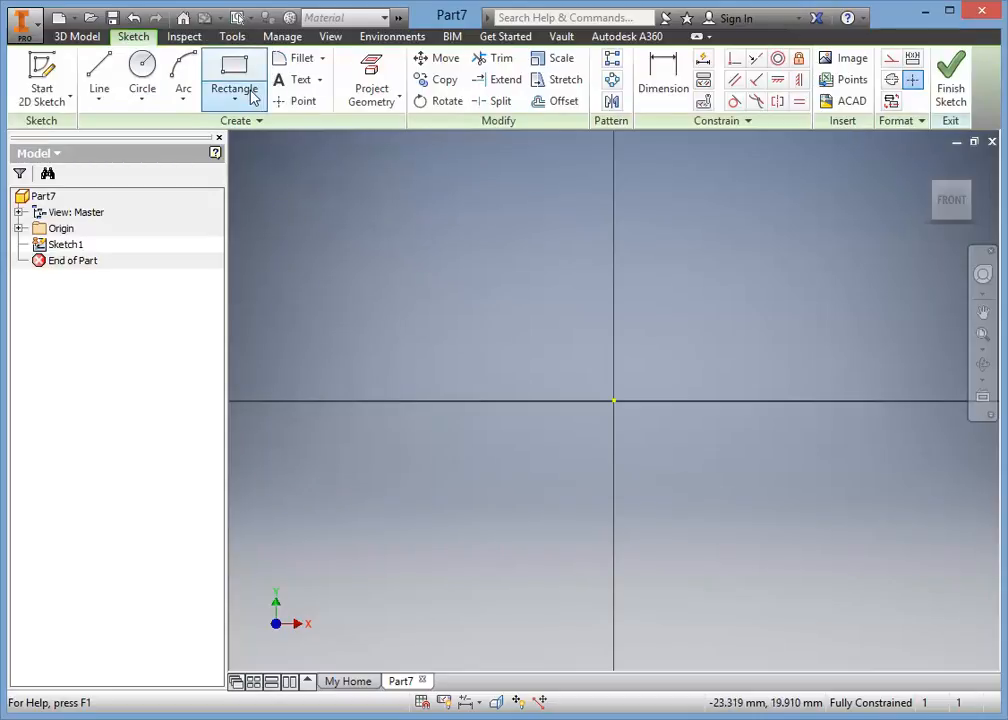
pyautogui.click(99, 72)
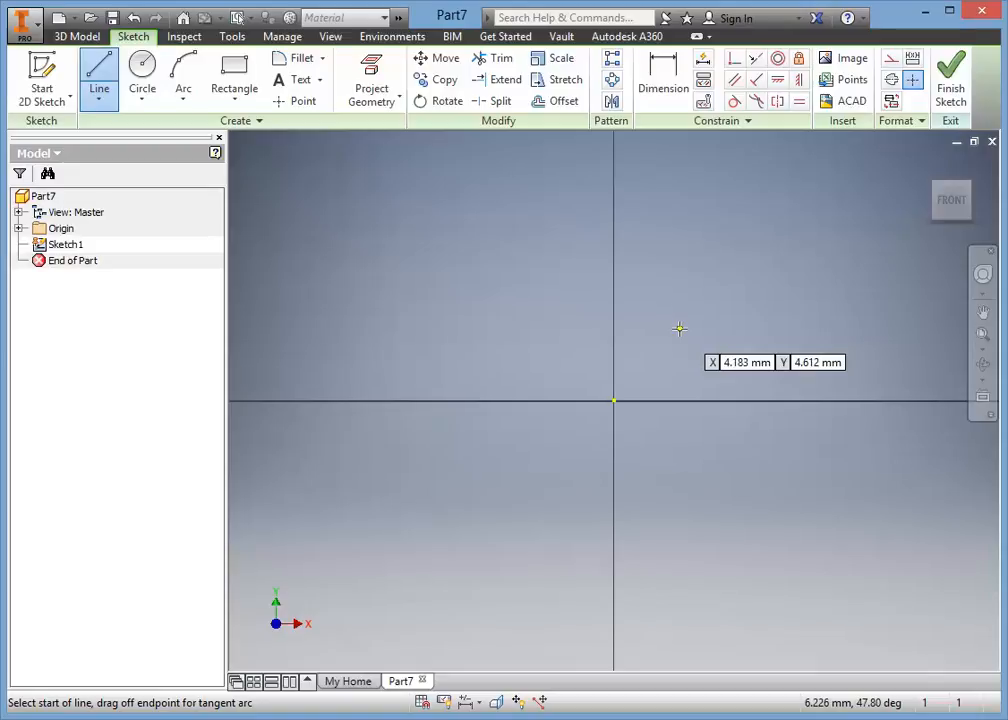
pyautogui.press('Tab')
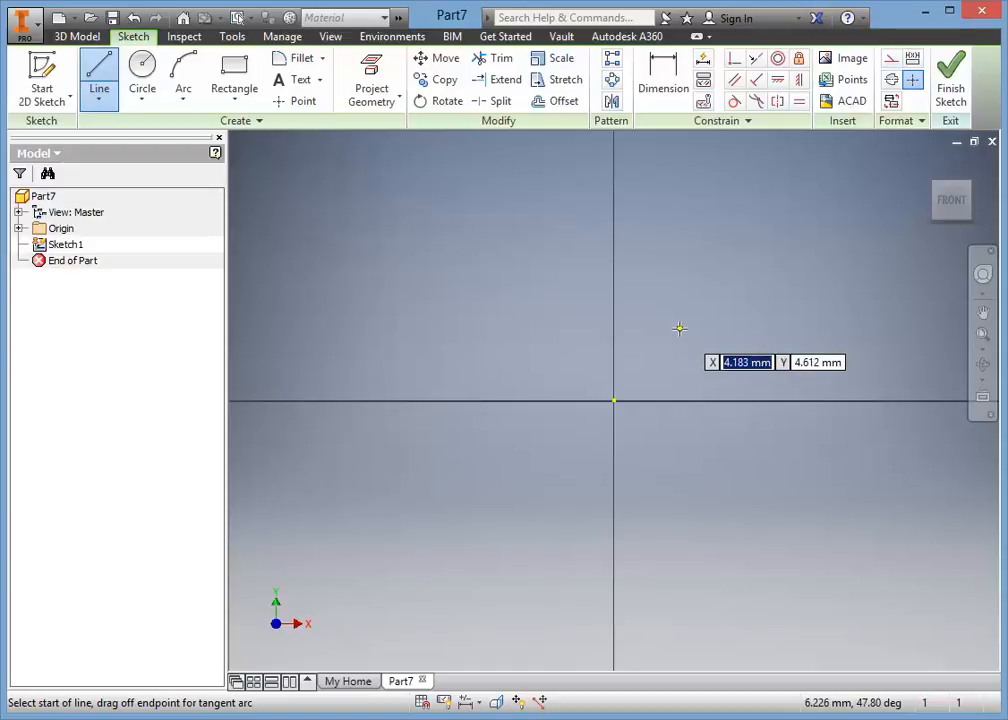
pyautogui.write('4')
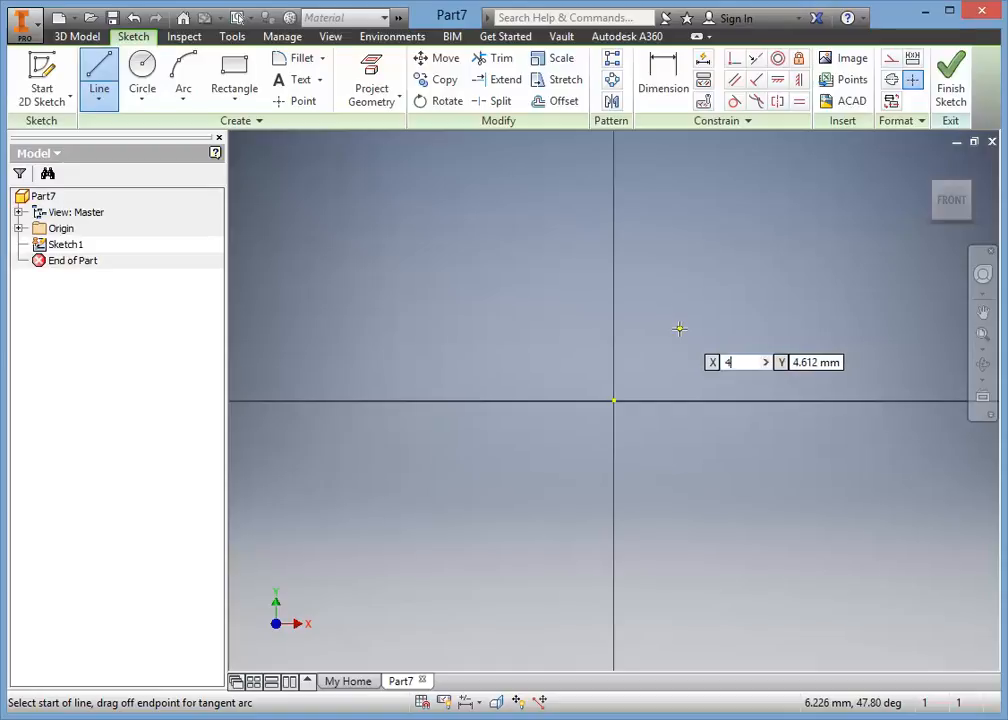
pyautogui.write('.00')
pyautogui.press('Tab')
pyautogui.write('4')
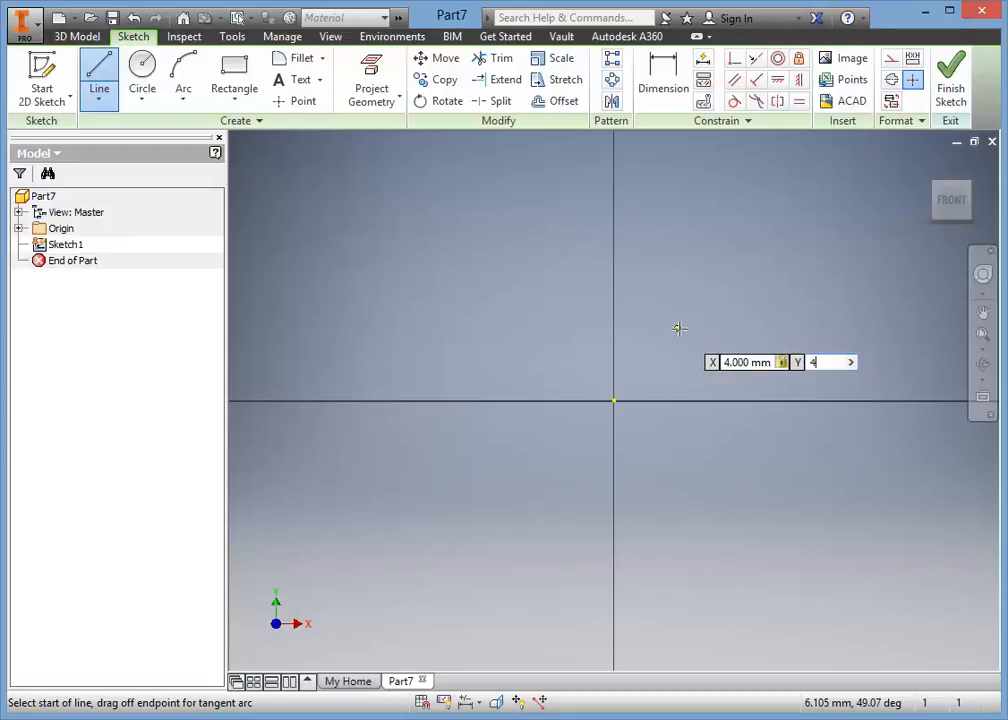
pyautogui.write('.00')
pyautogui.press('Return')
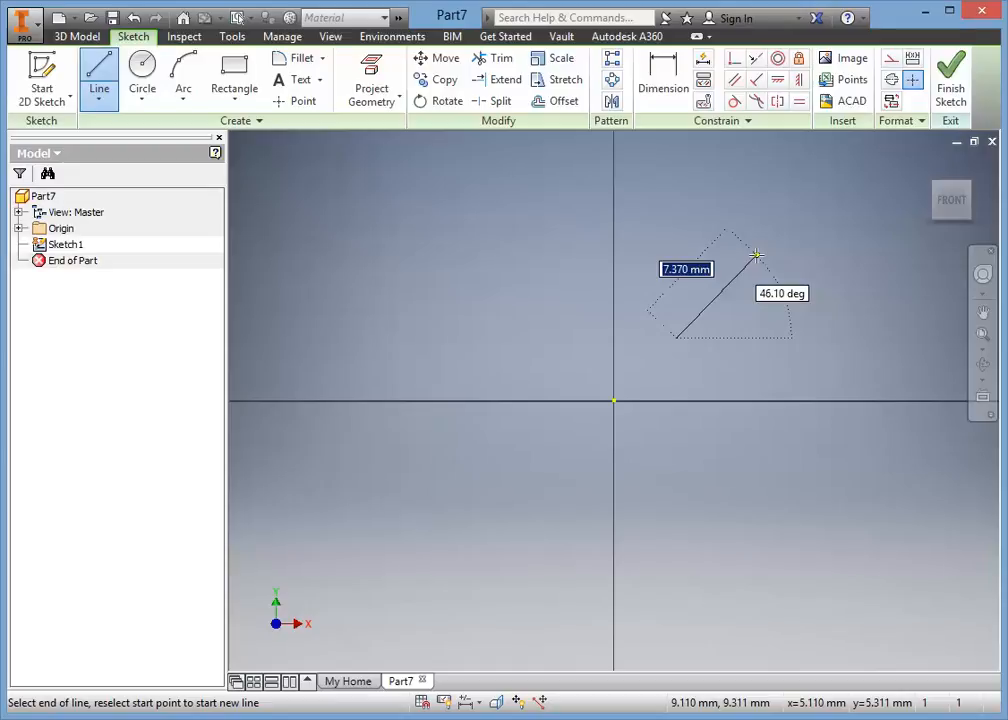
# Complete the line with a length of 10 mm at an angle of 45 degrees.
pyautogui.write('10.')
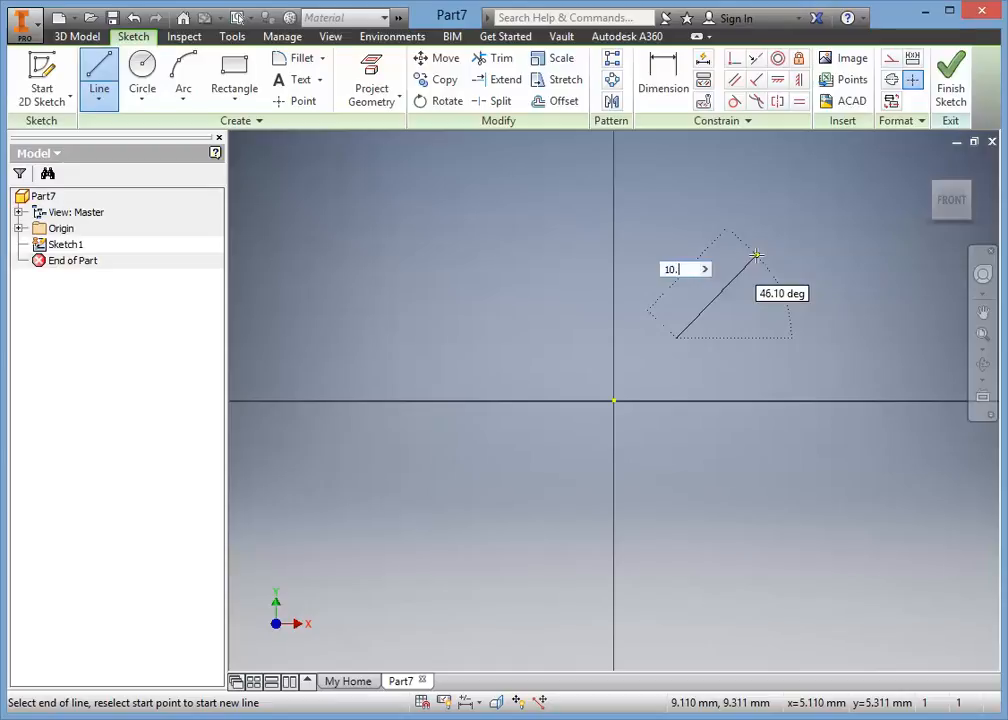
pyautogui.write('0')
pyautogui.press('Tab')
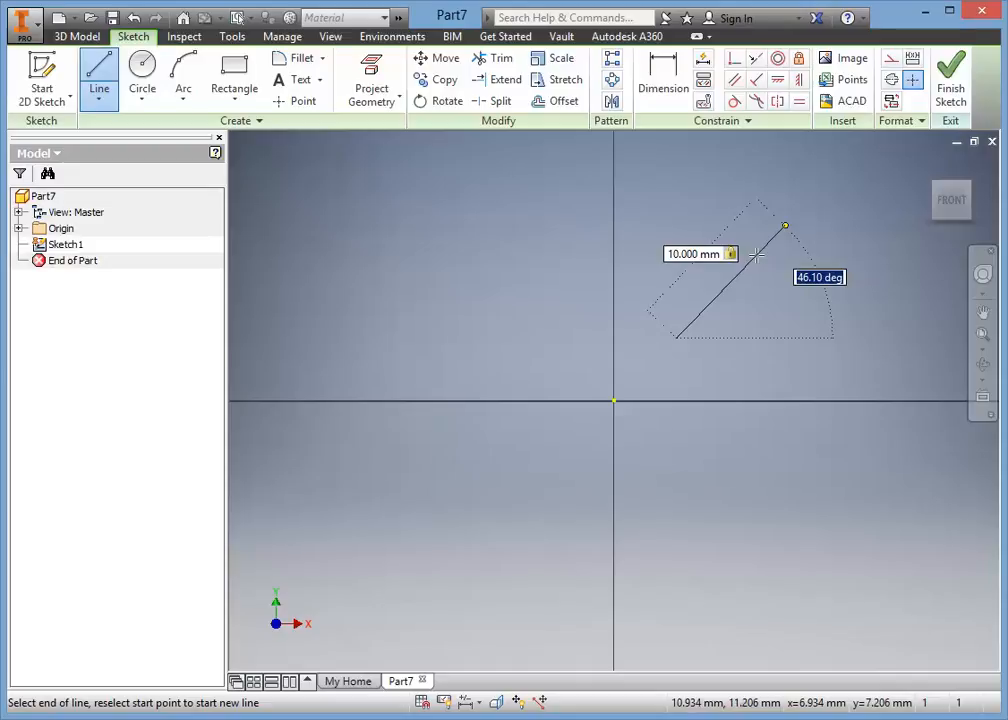
pyautogui.write('45.')
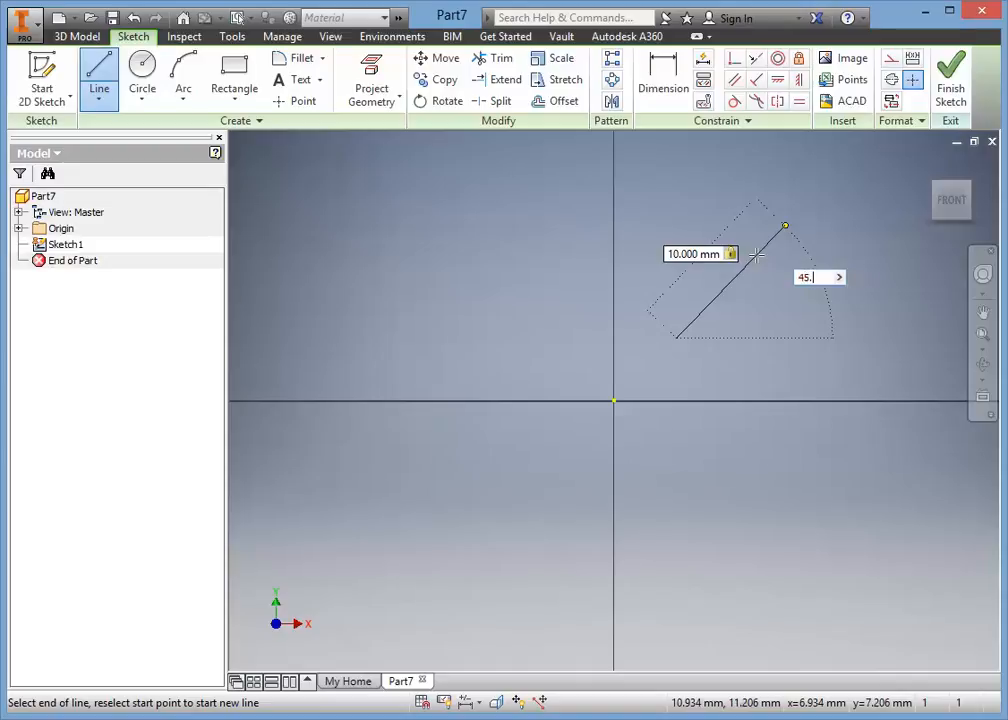
pyautogui.write('00')
pyautogui.press('Return')
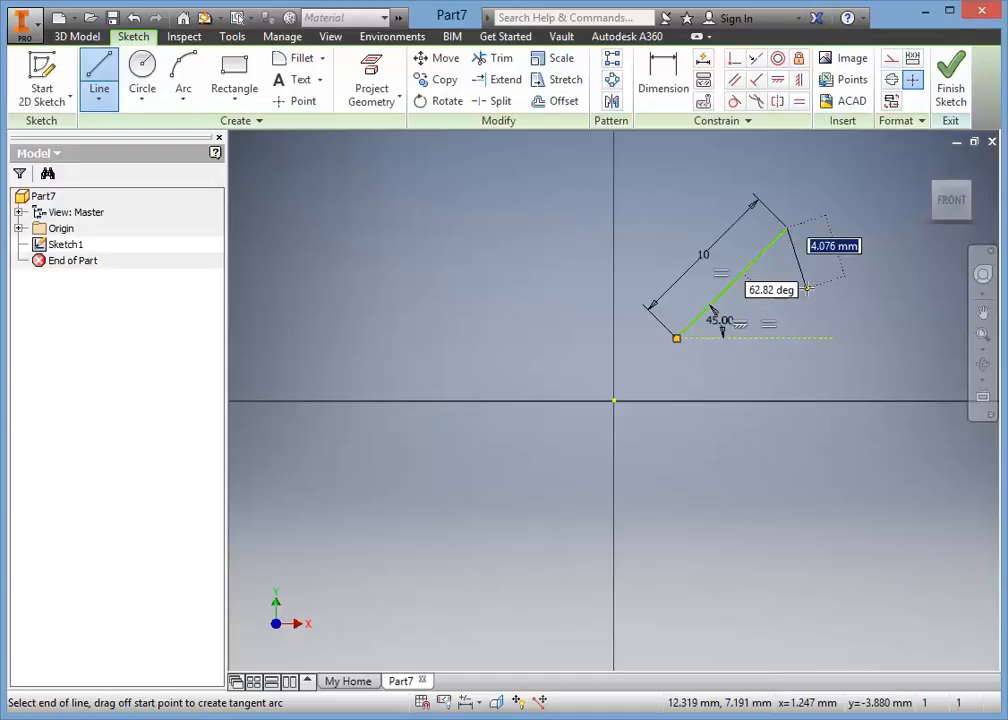
pyautogui.rightClick(802, 229)
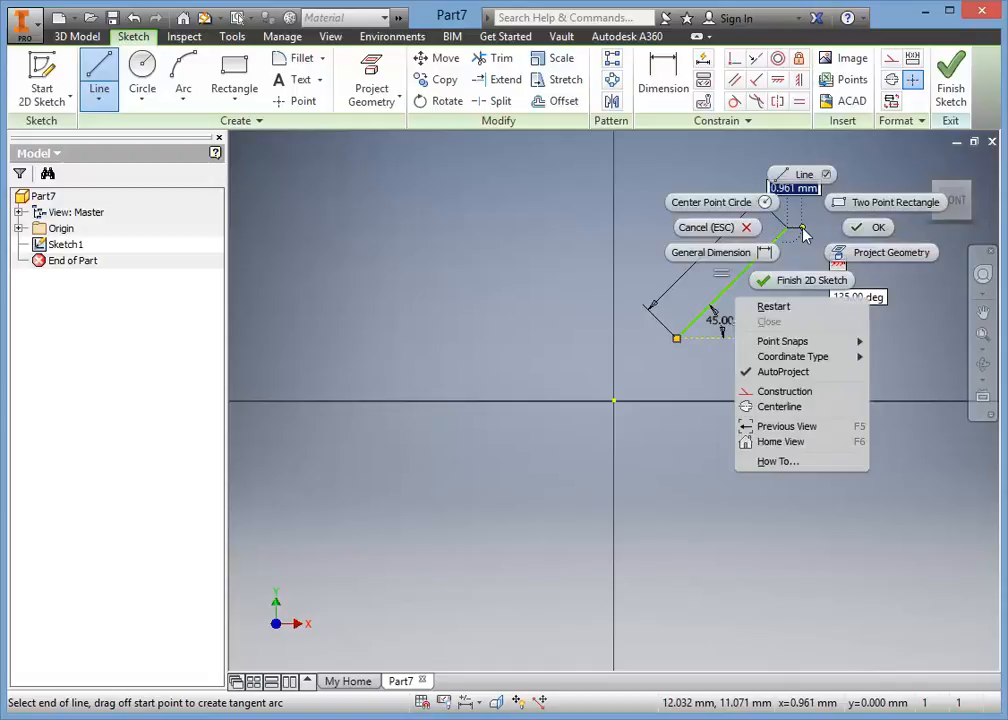
pyautogui.click(862, 230)
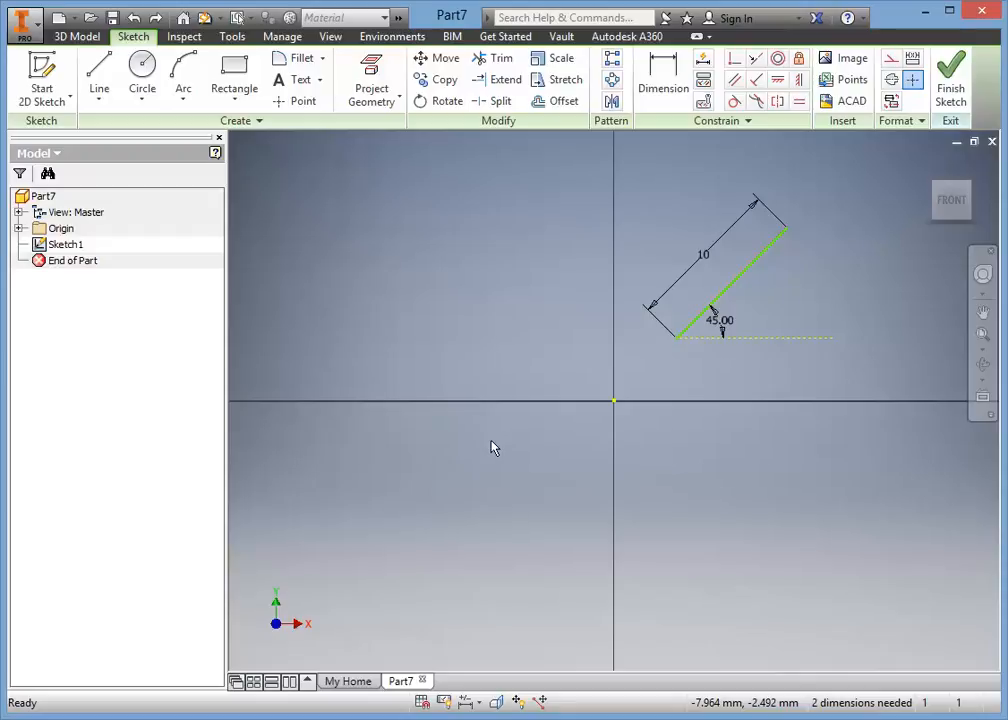
# Draw connected lines from the origin: up about 1.9 mm, right 4 mm, and up about 2.1 mm to the lower end of the inclined line.
pyautogui.click(92, 88)
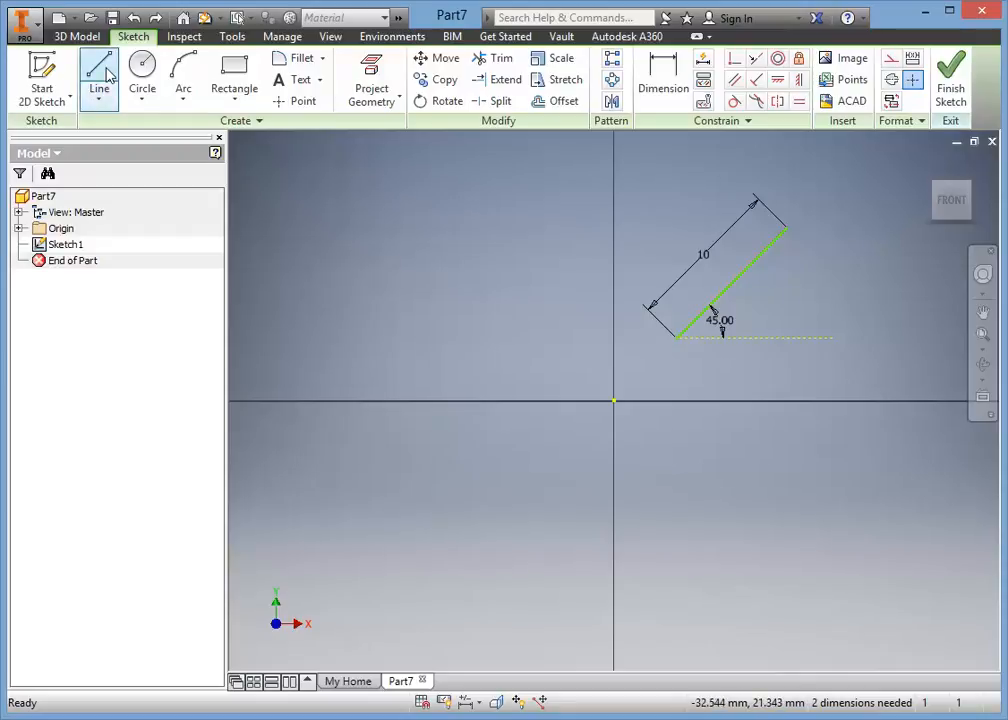
pyautogui.click(107, 70)
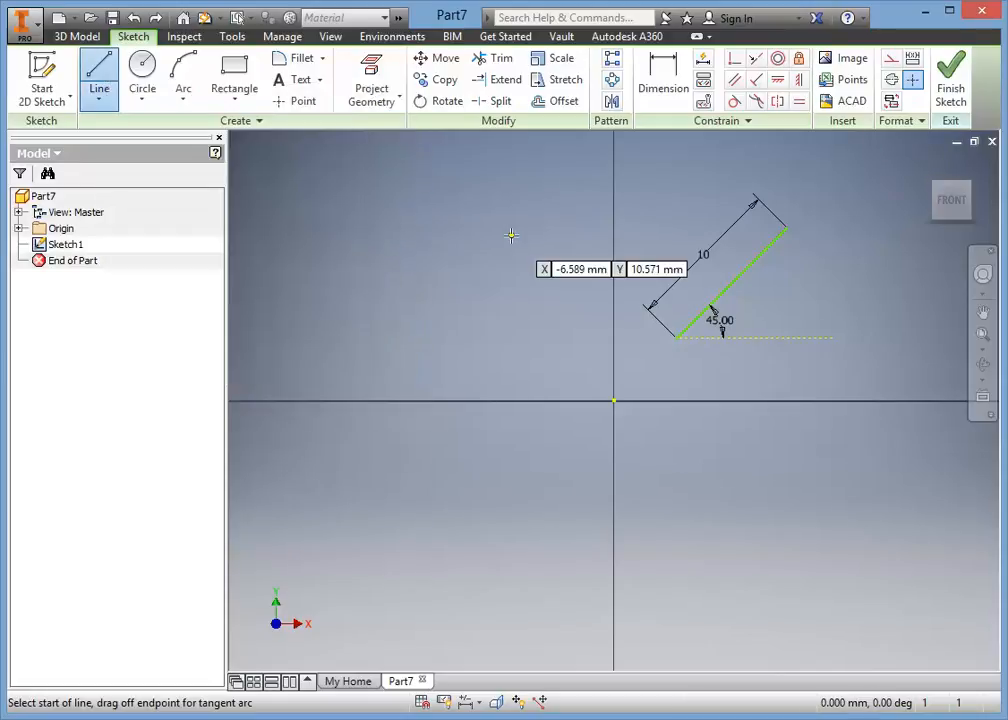
pyautogui.click(615, 402)
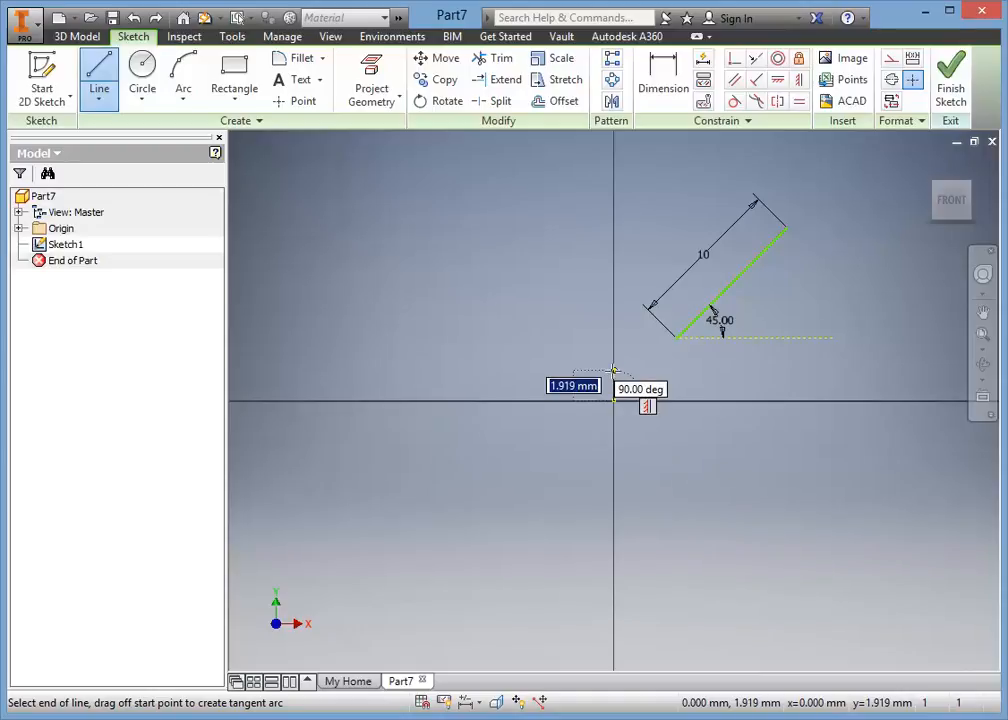
pyautogui.click(614, 371)
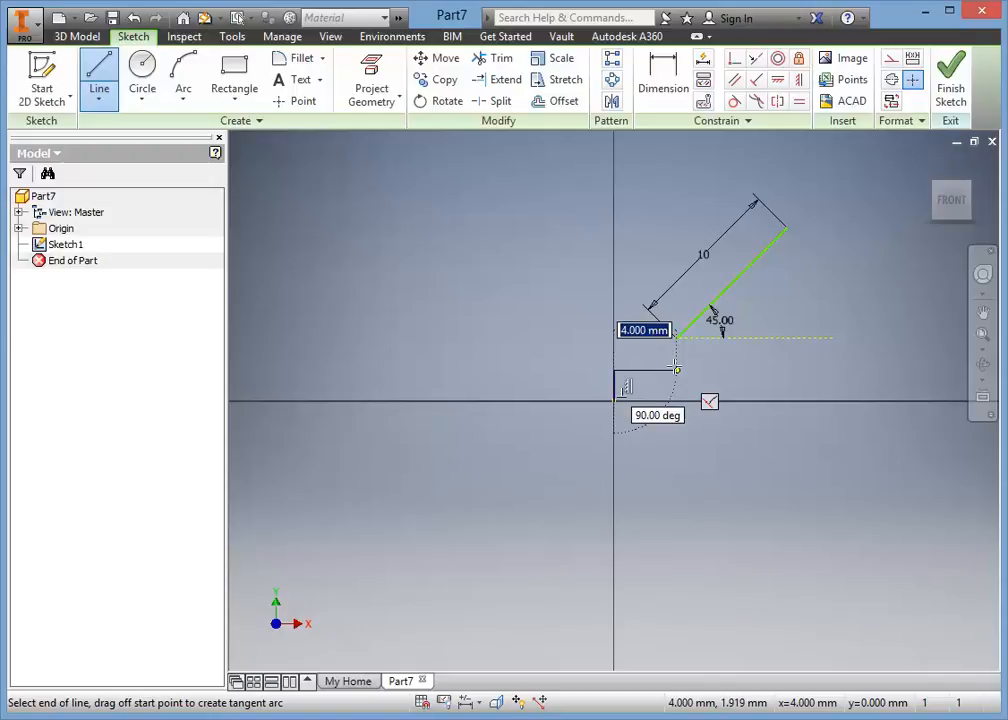
pyautogui.click(677, 370)
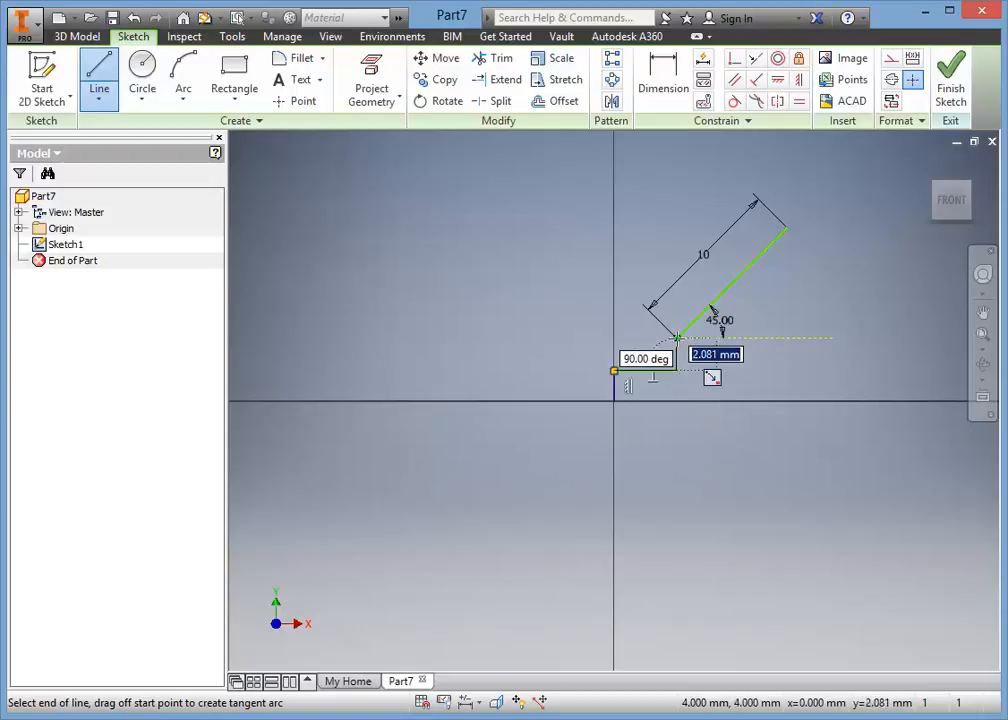
pyautogui.click(677, 338)
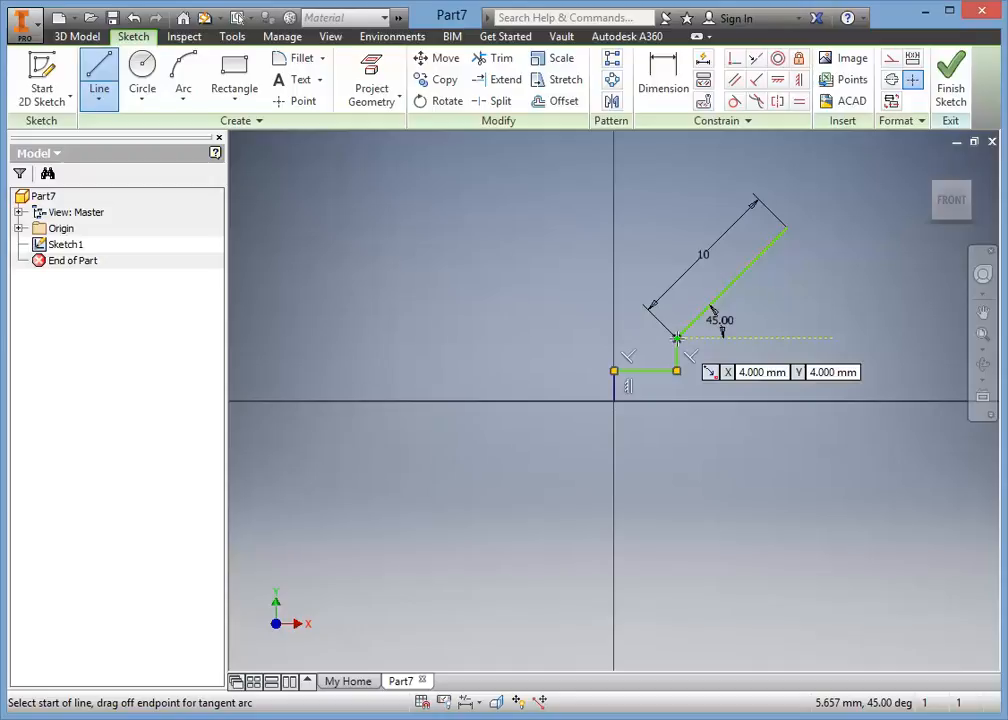
pyautogui.rightClick(677, 339)
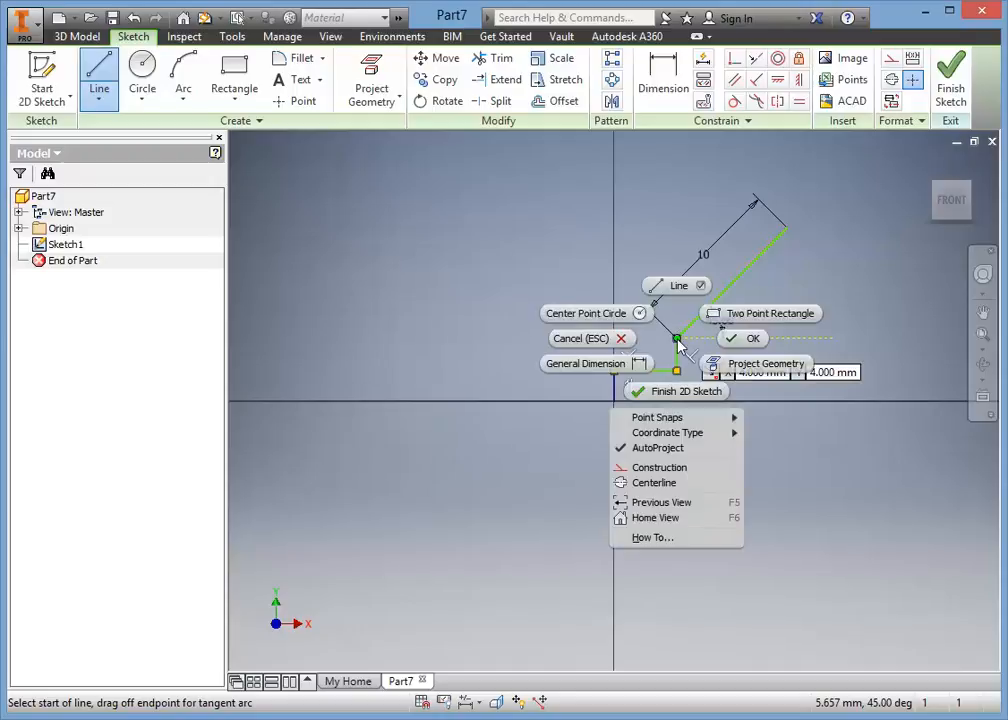
pyautogui.click(753, 340)
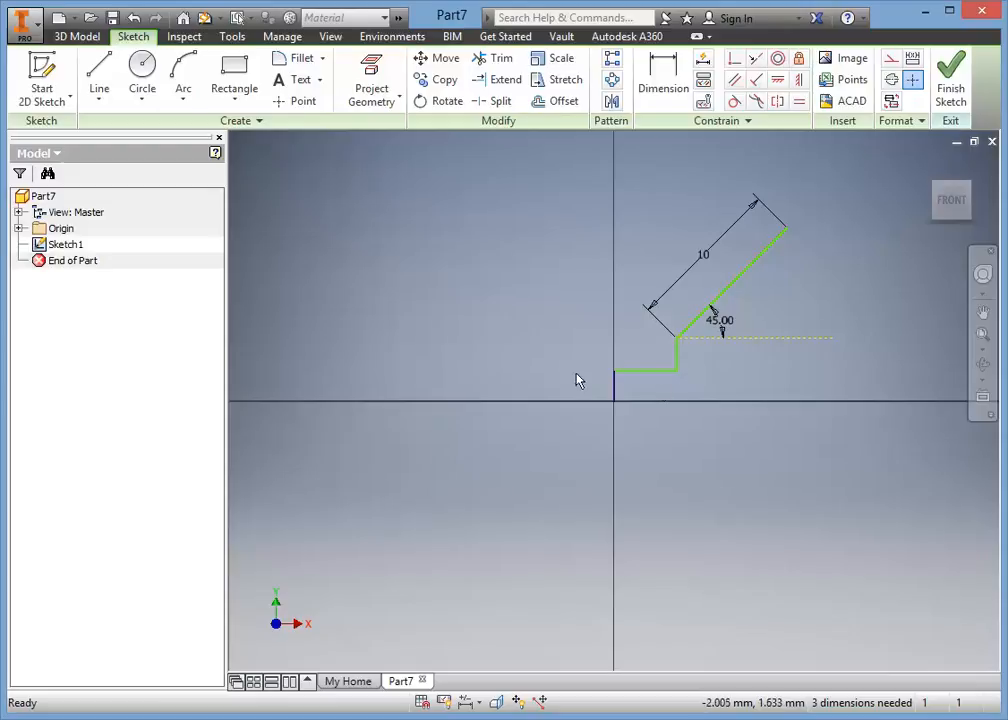
# Draw a vertical construction line about 11.1 mm long from the inclined line's upper end down to the X axis.
pyautogui.click(100, 66)
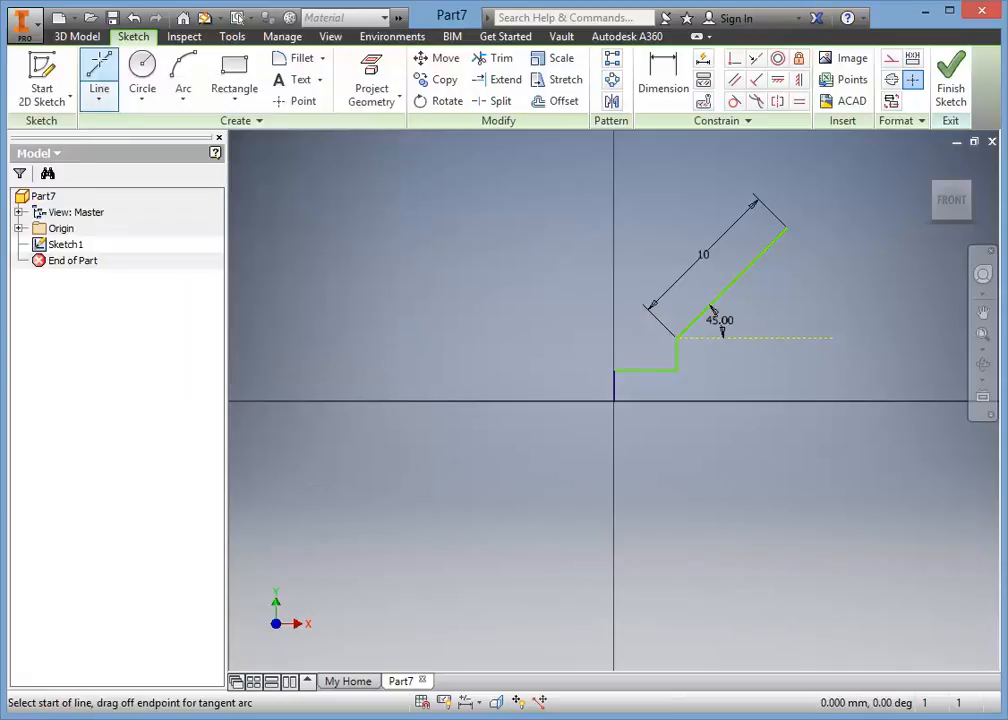
pyautogui.click(892, 62)
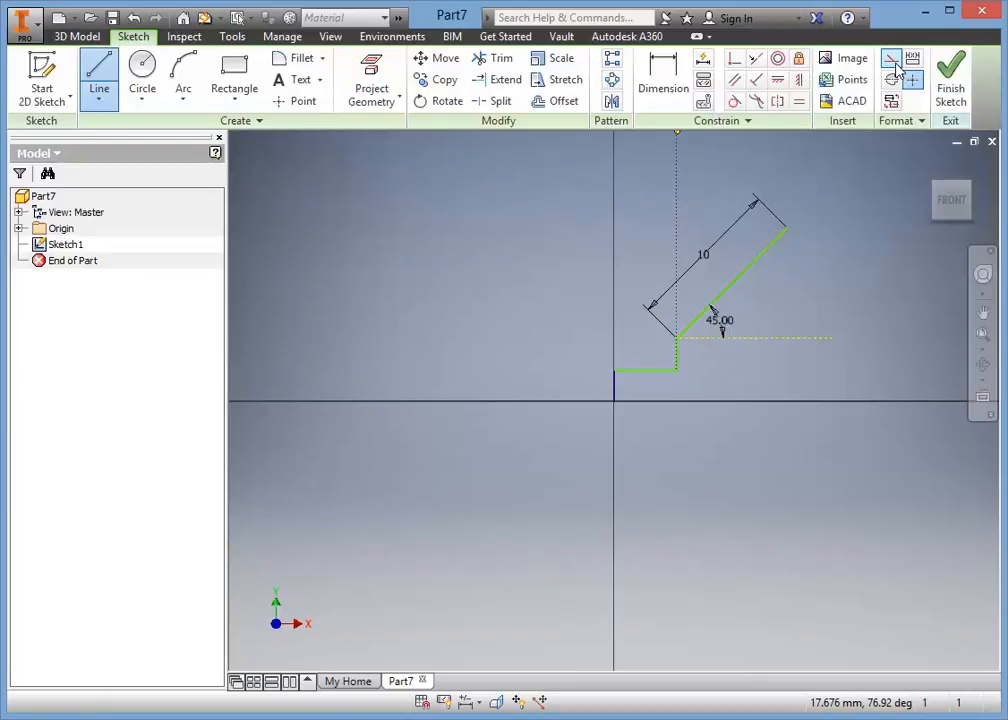
pyautogui.click(787, 229)
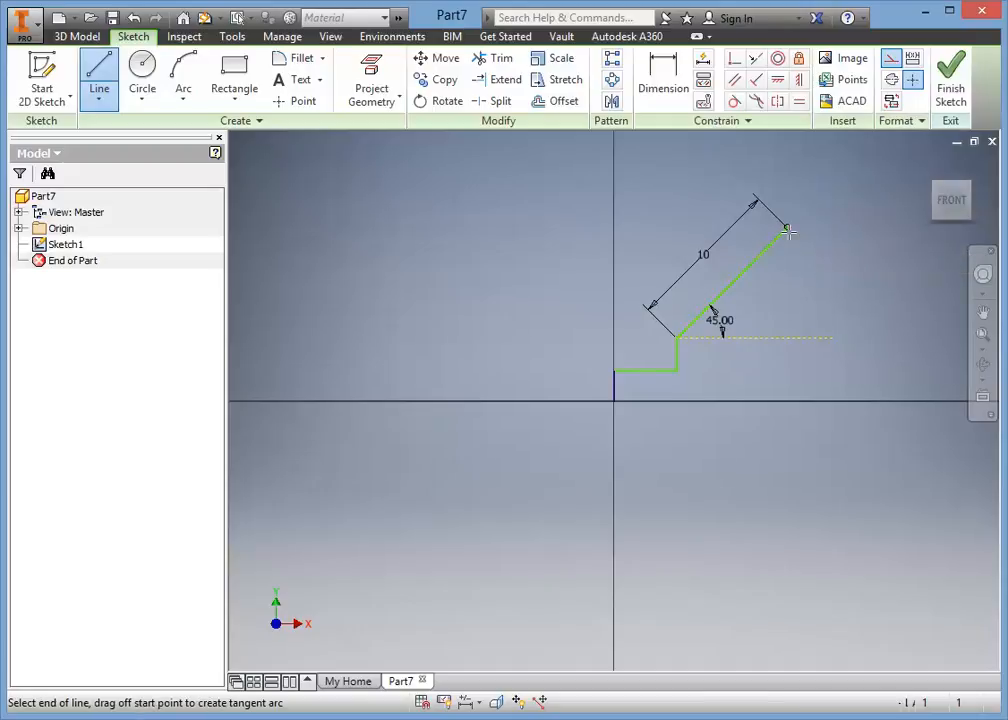
pyautogui.click(788, 401)
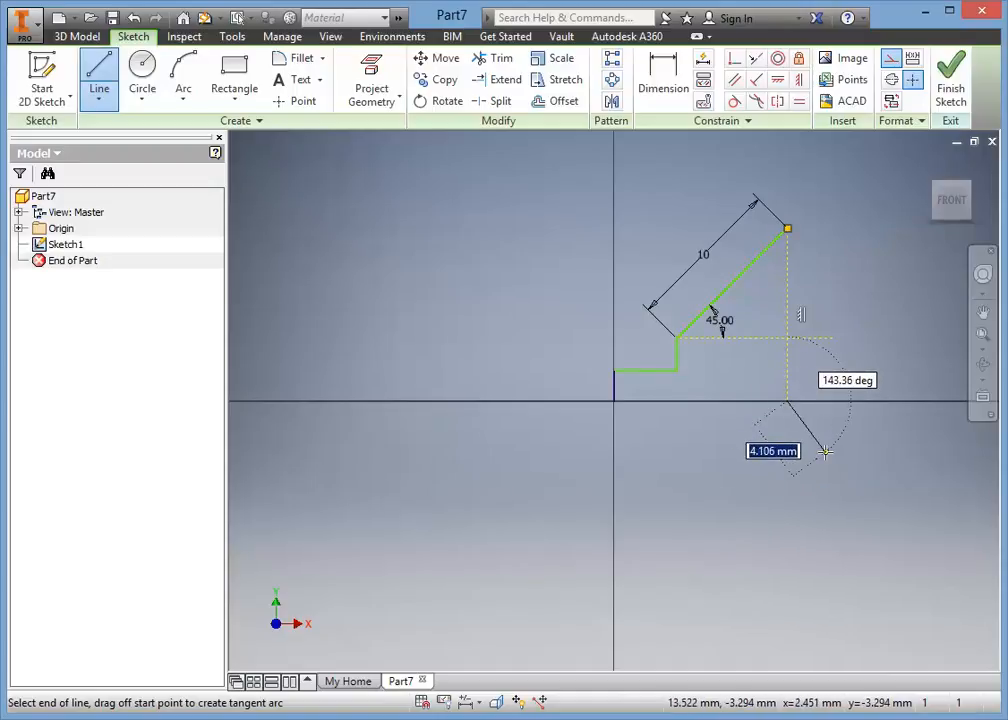
# Try an extra slanted construction segment from the vertical construction line's lower end and undo it.
pyautogui.click(827, 458)
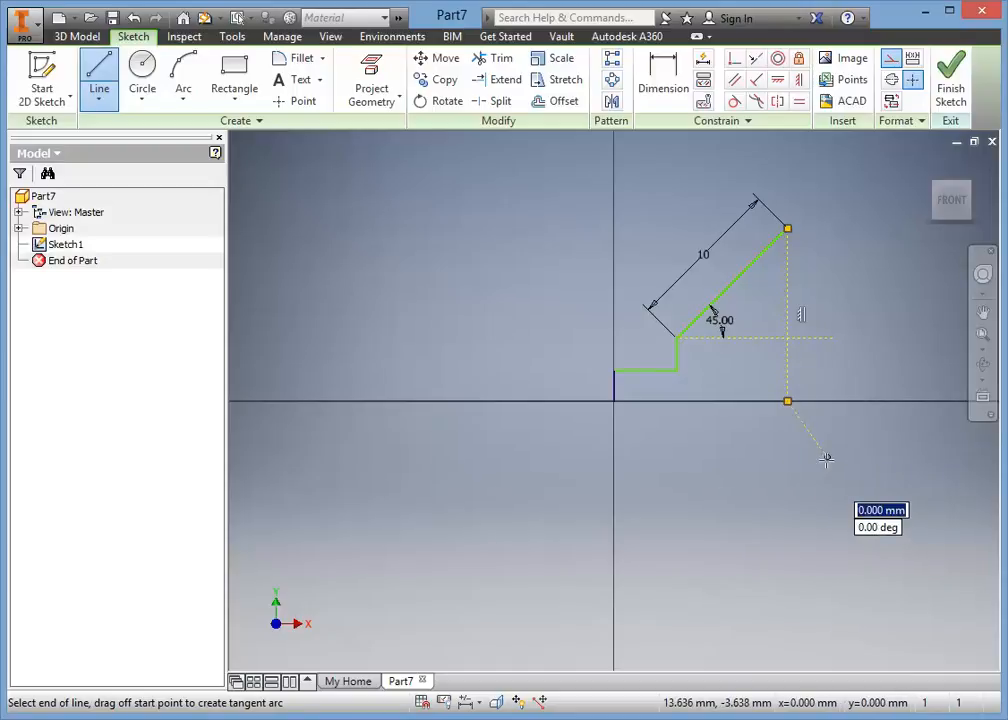
pyautogui.rightClick(827, 458)
pyautogui.click(882, 458)
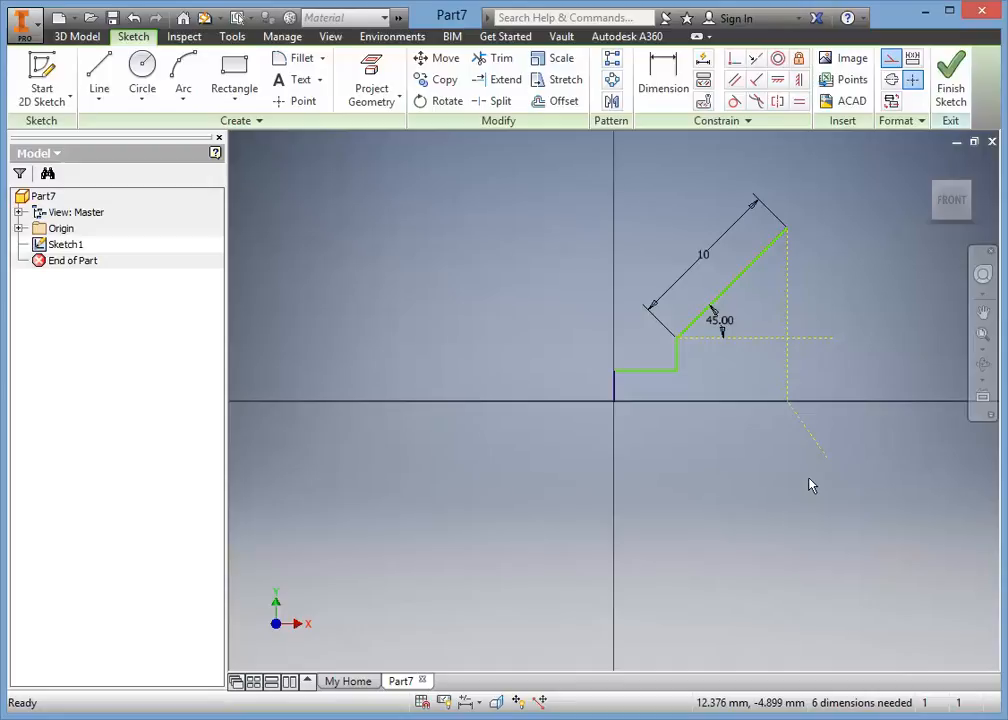
pyautogui.hotkey('ctrl', 'z')
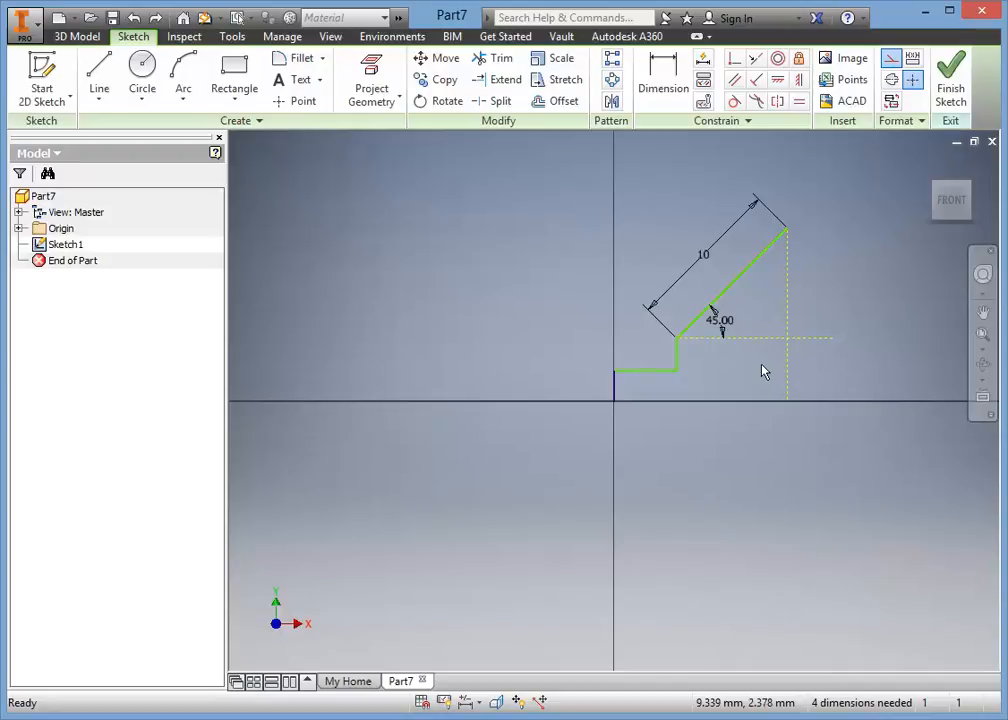
# Draw a 5 mm diameter circle centred on the vertical construction line's midpoint and convert it to normal geometry.
pyautogui.click(139, 72)
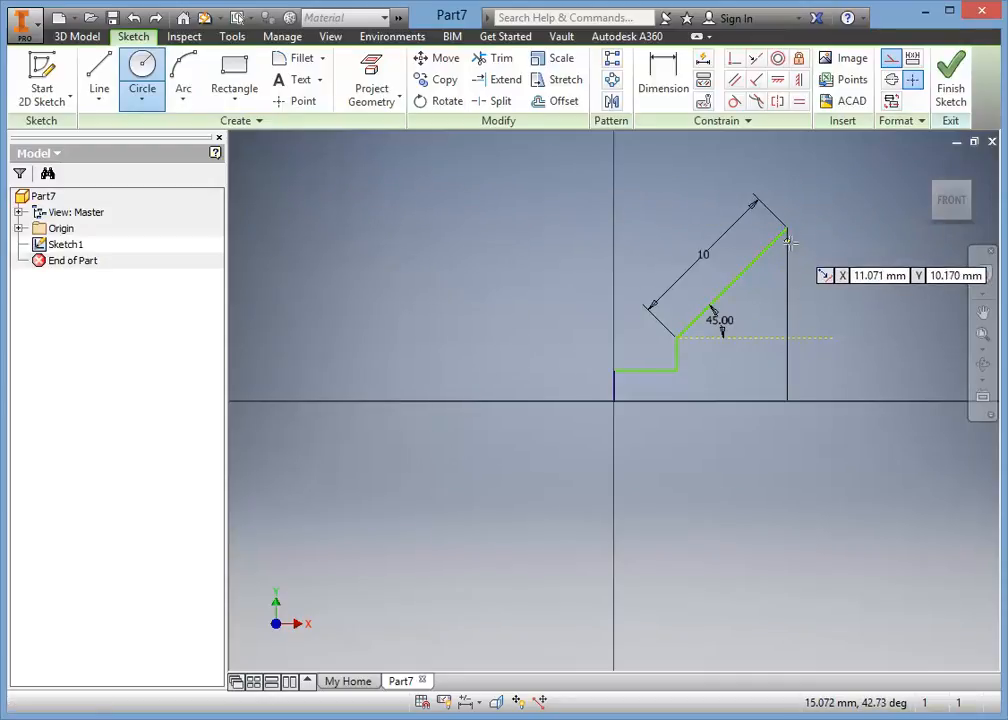
pyautogui.click(787, 313)
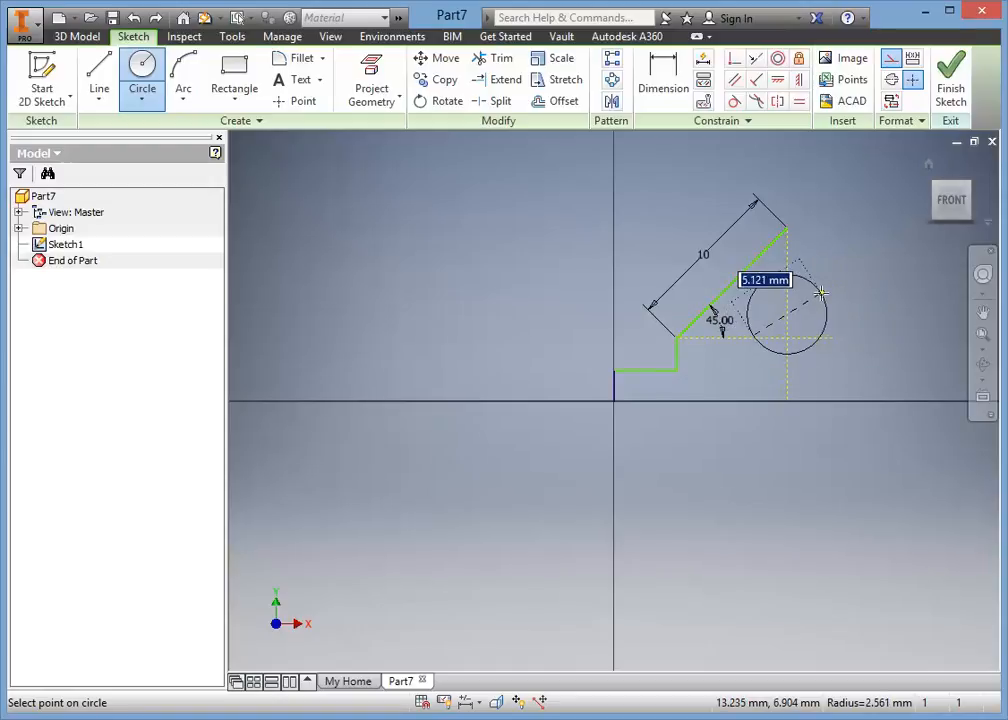
pyautogui.write('5.00')
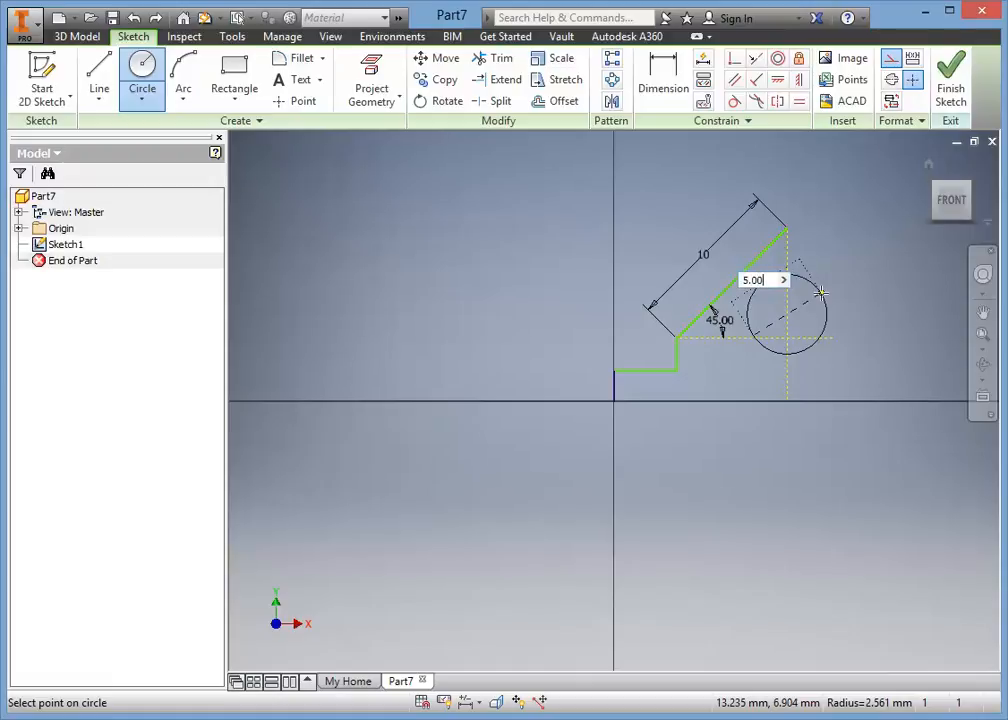
pyautogui.press('Return')
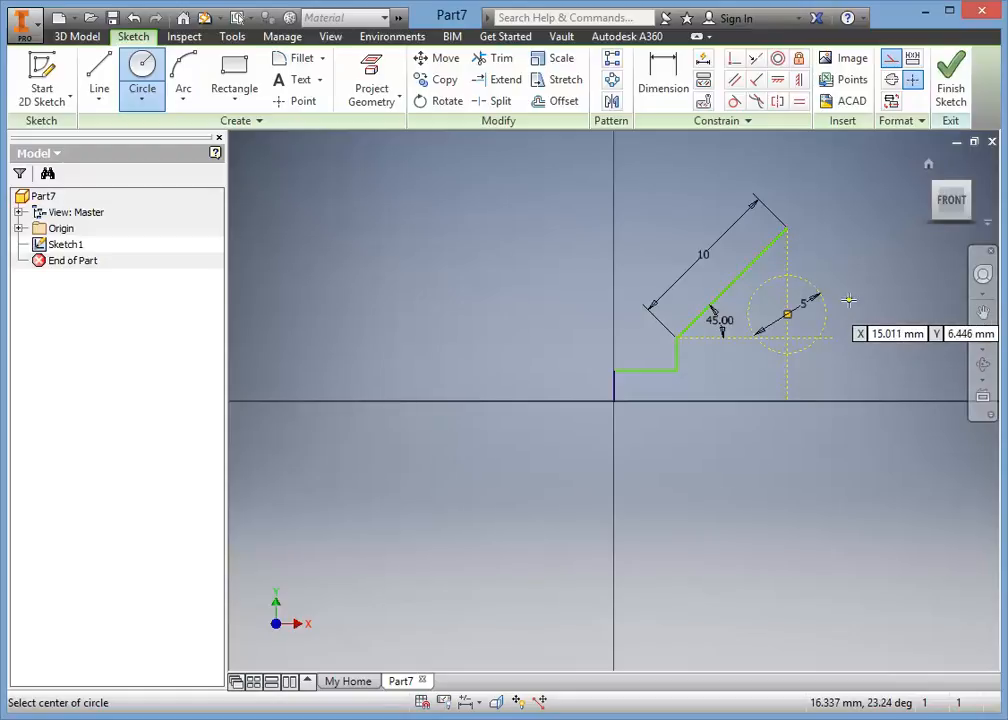
pyautogui.rightClick(848, 300)
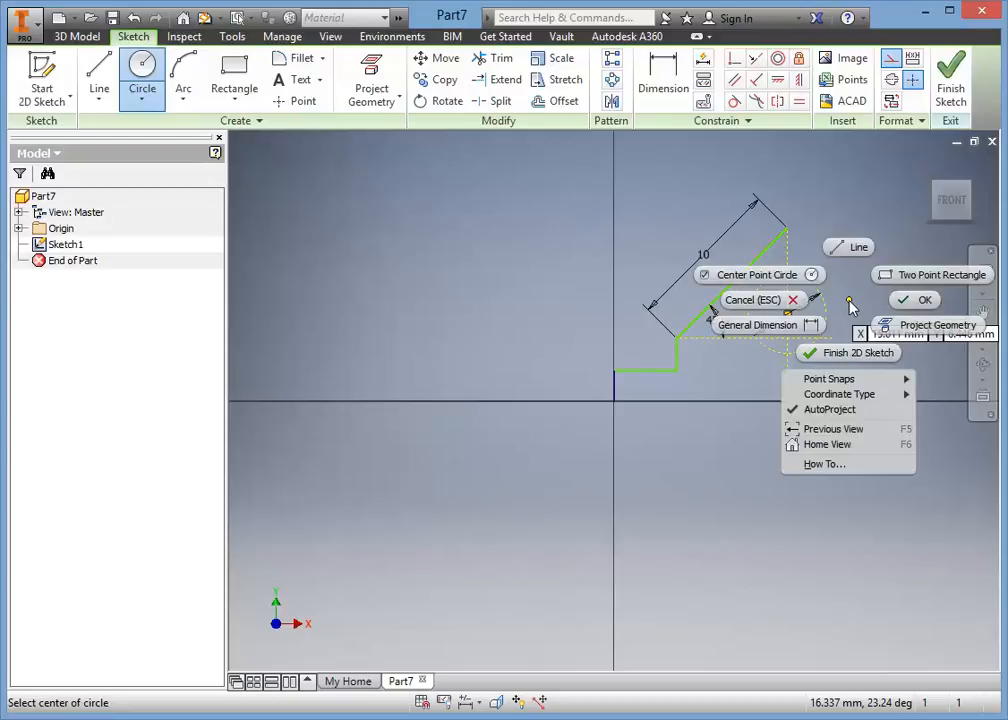
pyautogui.click(915, 302)
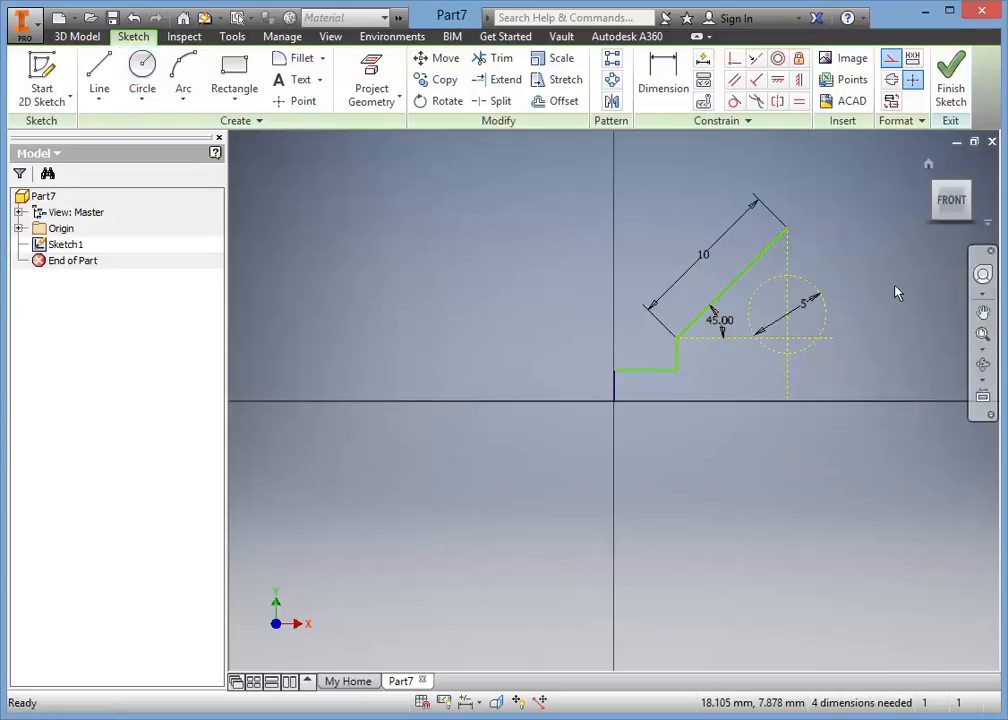
pyautogui.click(827, 330)
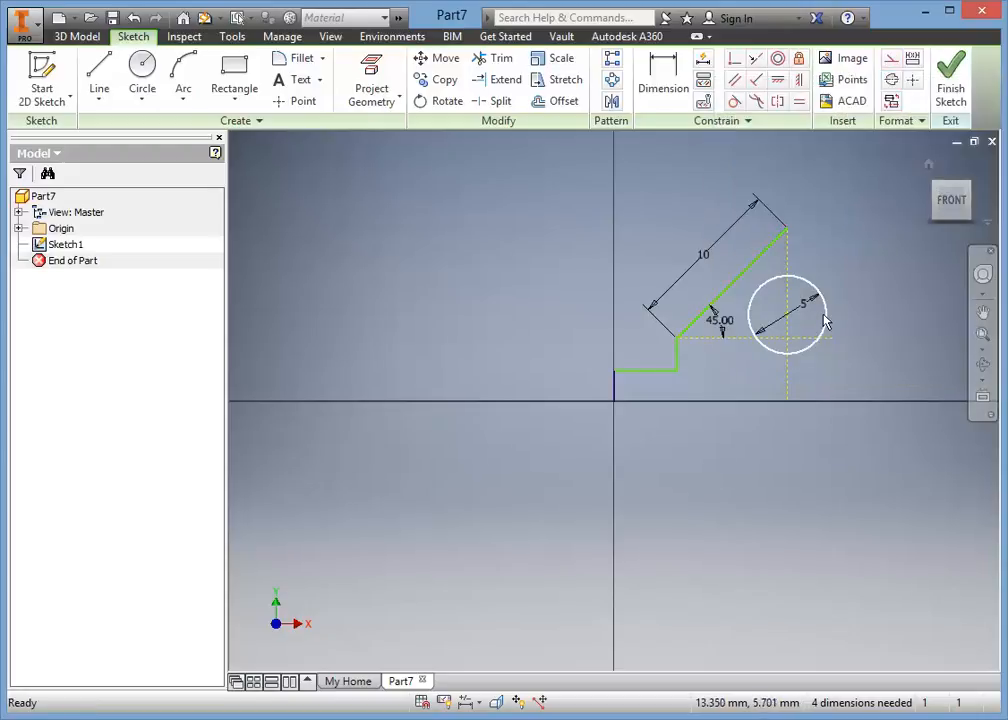
pyautogui.click(853, 302)
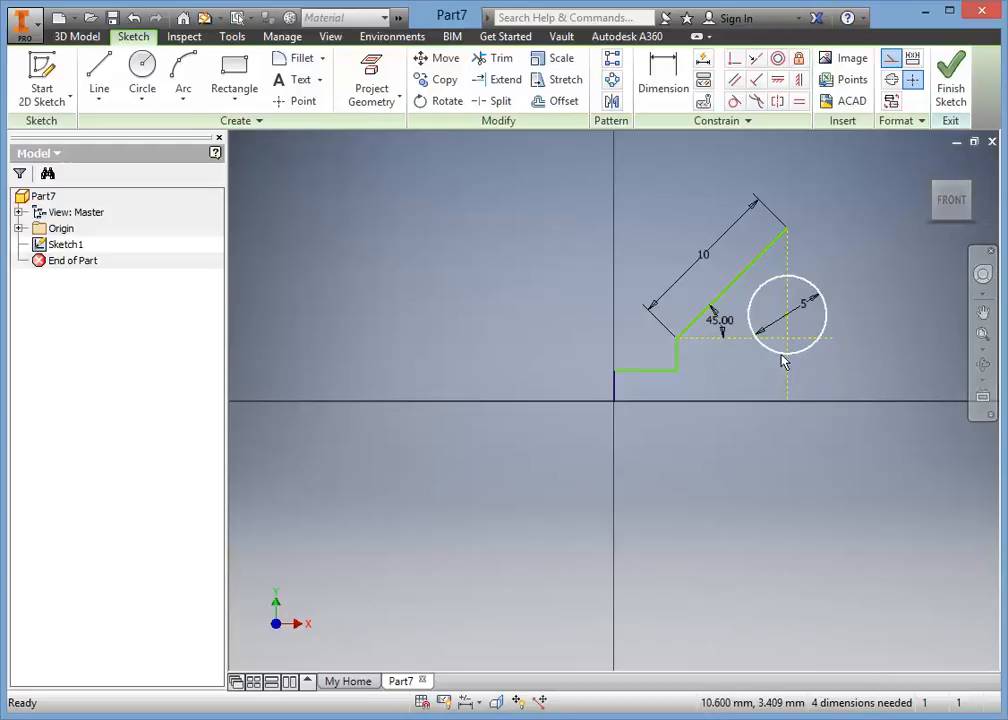
# Draw a three-point arc of about 5.5 mm radius between the vertical construction line's ends, bulging away from the inclined line.
pyautogui.click(183, 75)
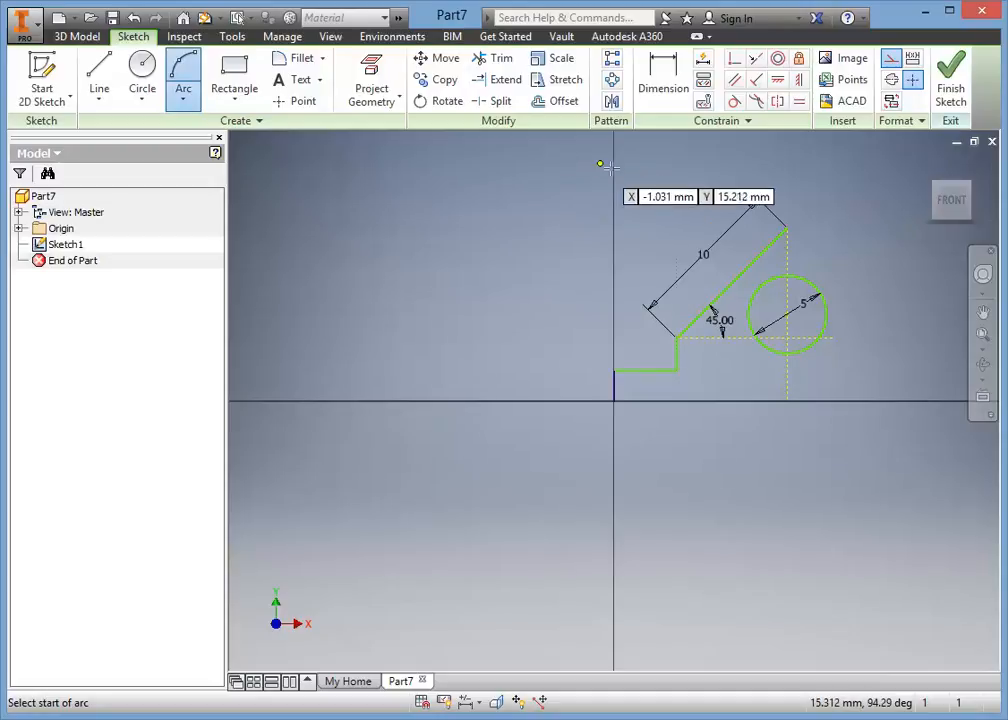
pyautogui.click(788, 228)
pyautogui.click(789, 401)
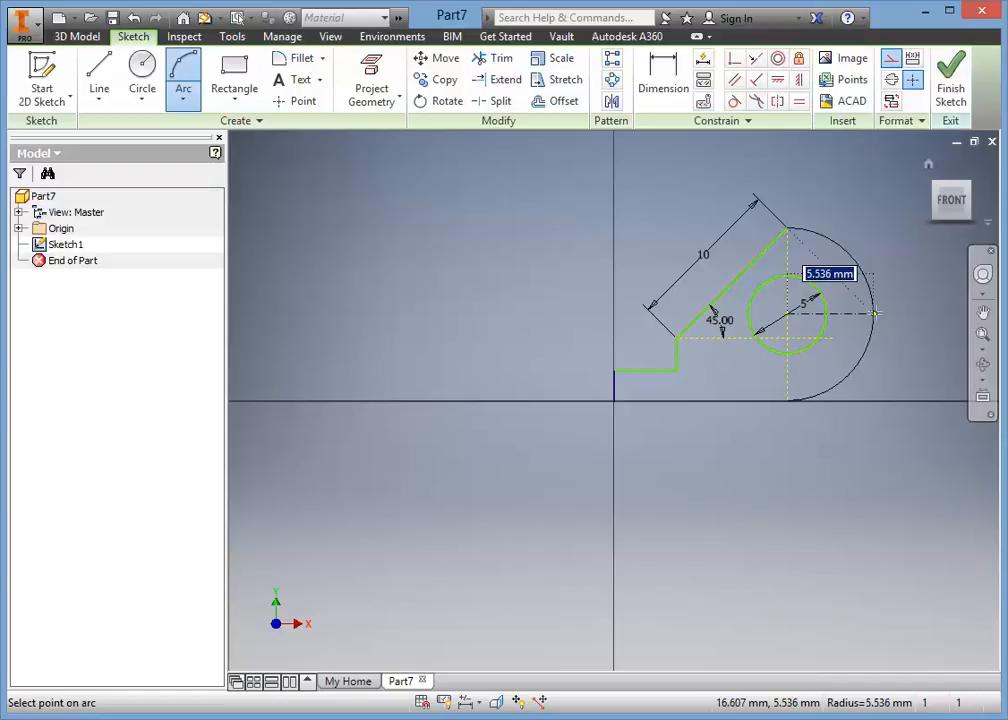
pyautogui.click(875, 313)
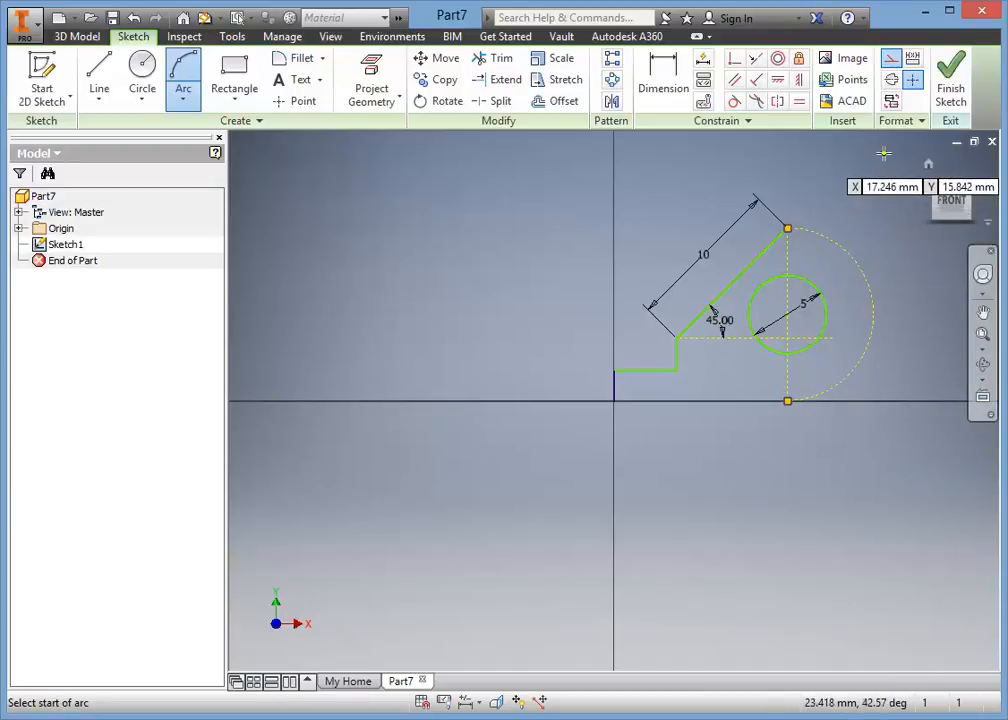
pyautogui.click(893, 60)
pyautogui.rightClick(857, 214)
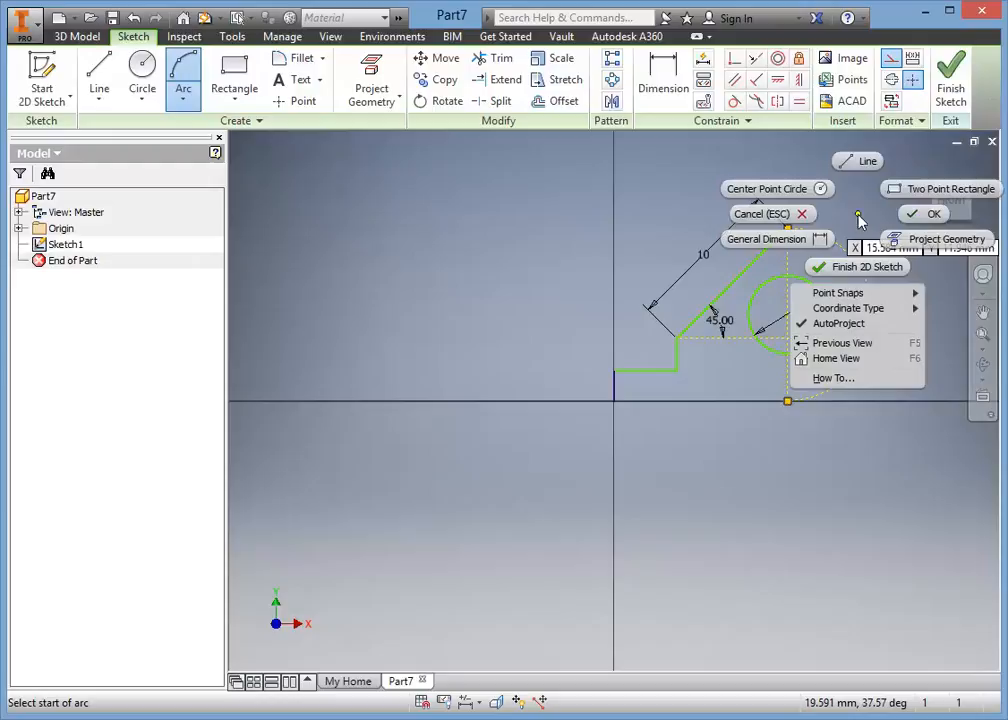
pyautogui.click(924, 218)
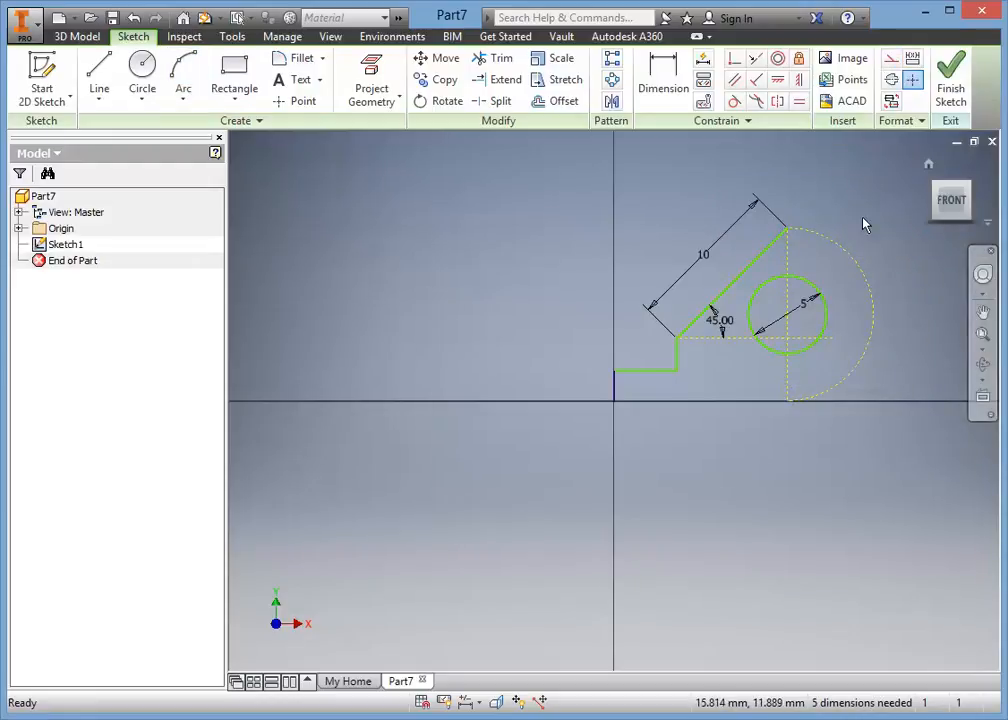
# Convert the arc from construction to normal sketch geometry.
pyautogui.click(851, 260)
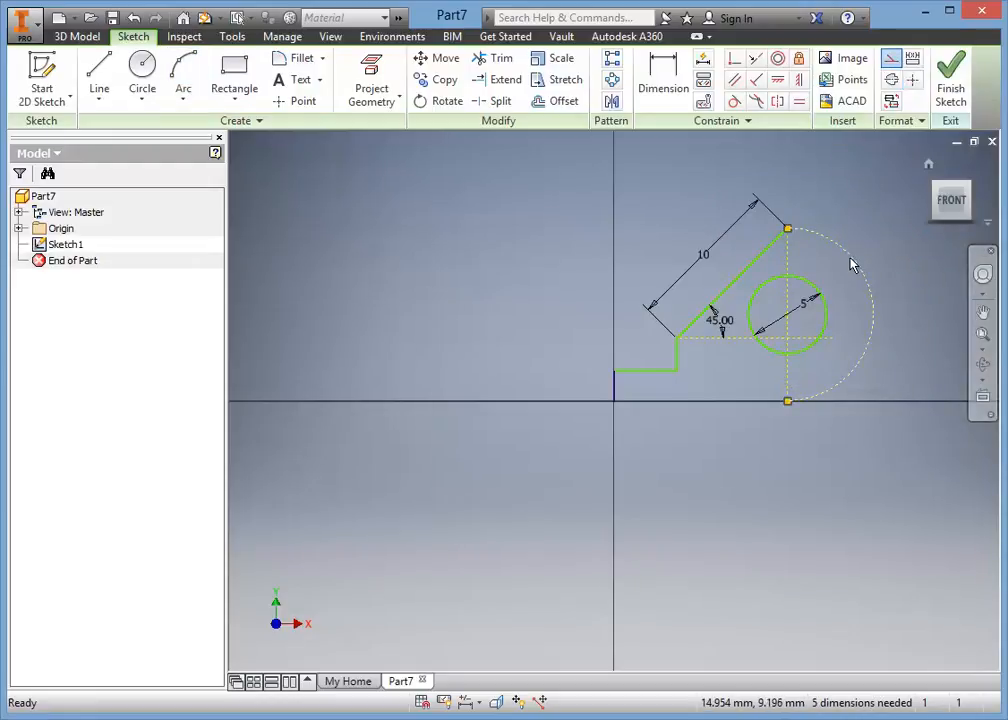
pyautogui.click(891, 60)
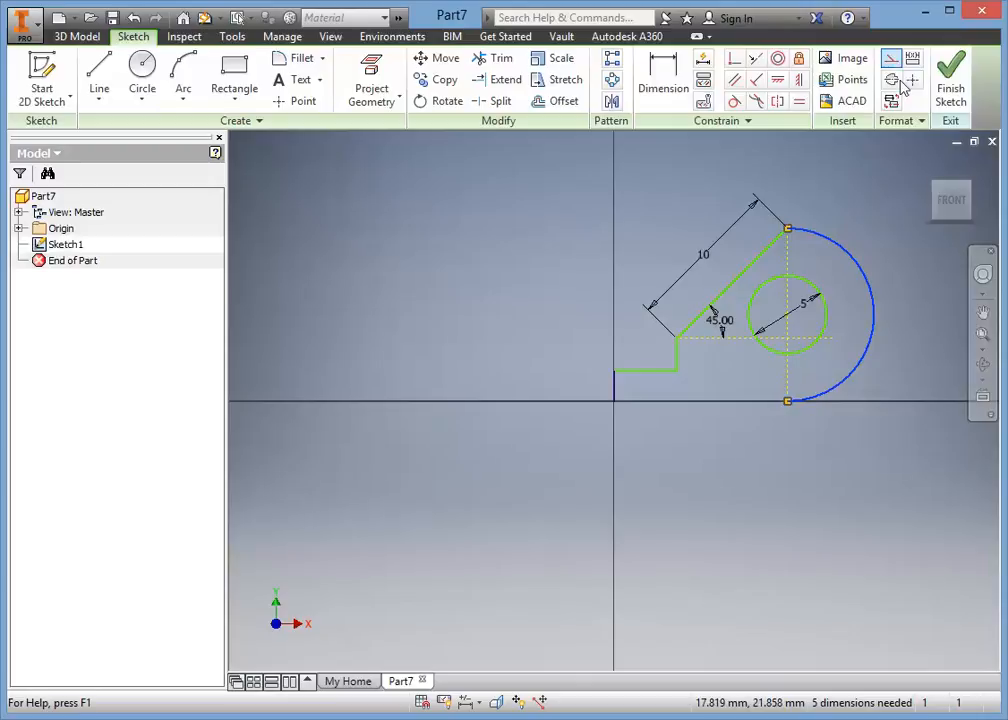
pyautogui.rightClick(903, 323)
pyautogui.press('Escape')
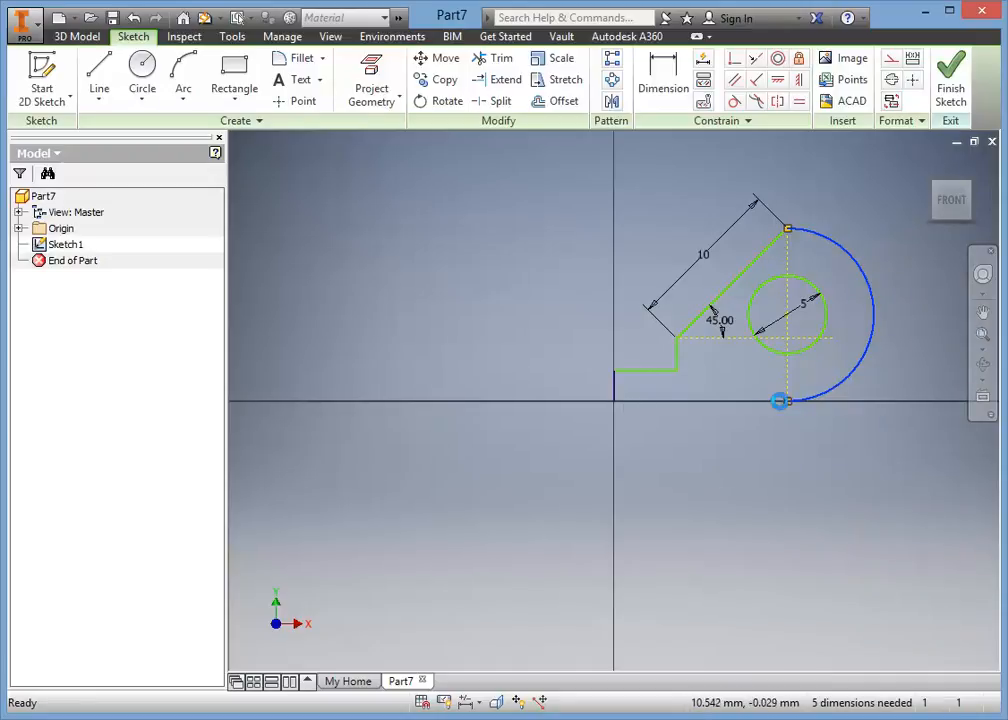
# Close the profile with a horizontal line about 11.1 mm long from the origin to the arc's lower end.
pyautogui.click(99, 75)
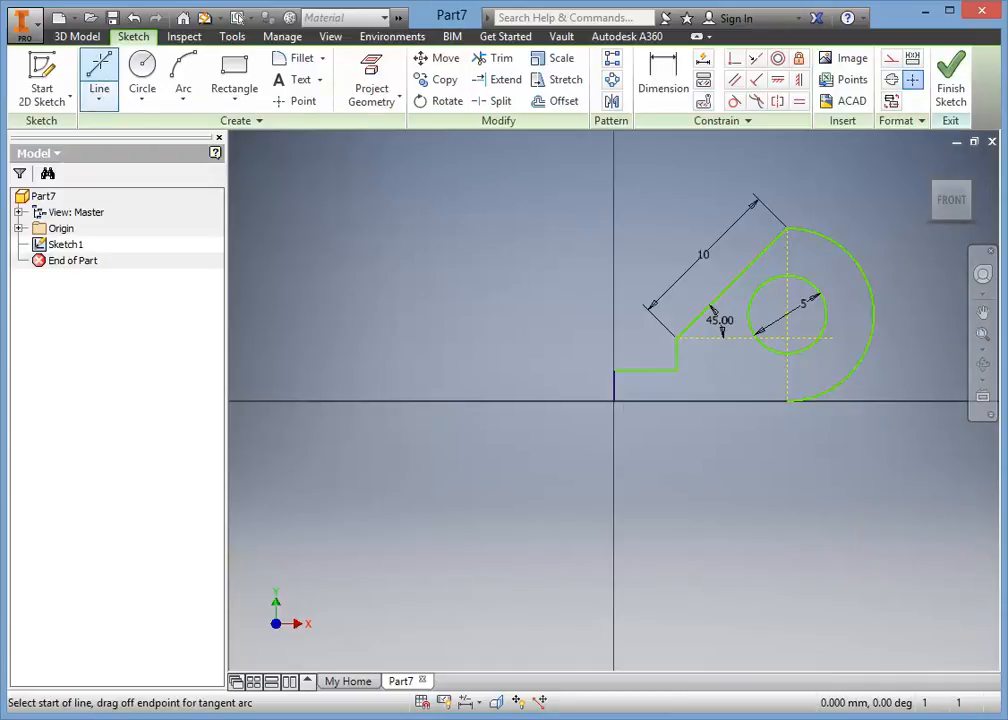
pyautogui.click(613, 401)
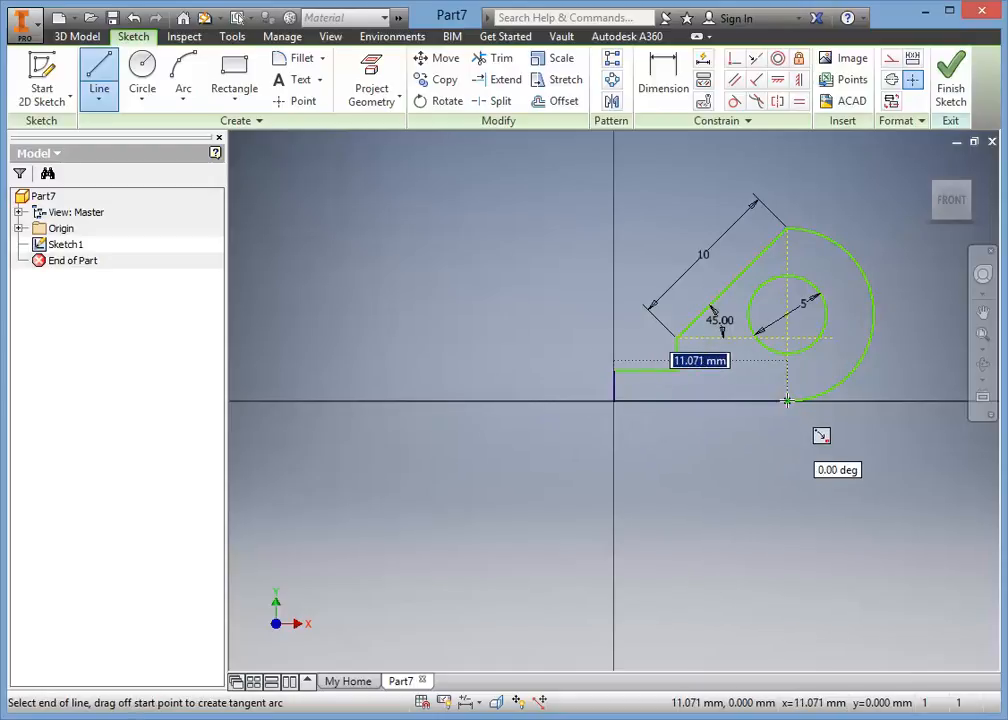
pyautogui.click(787, 401)
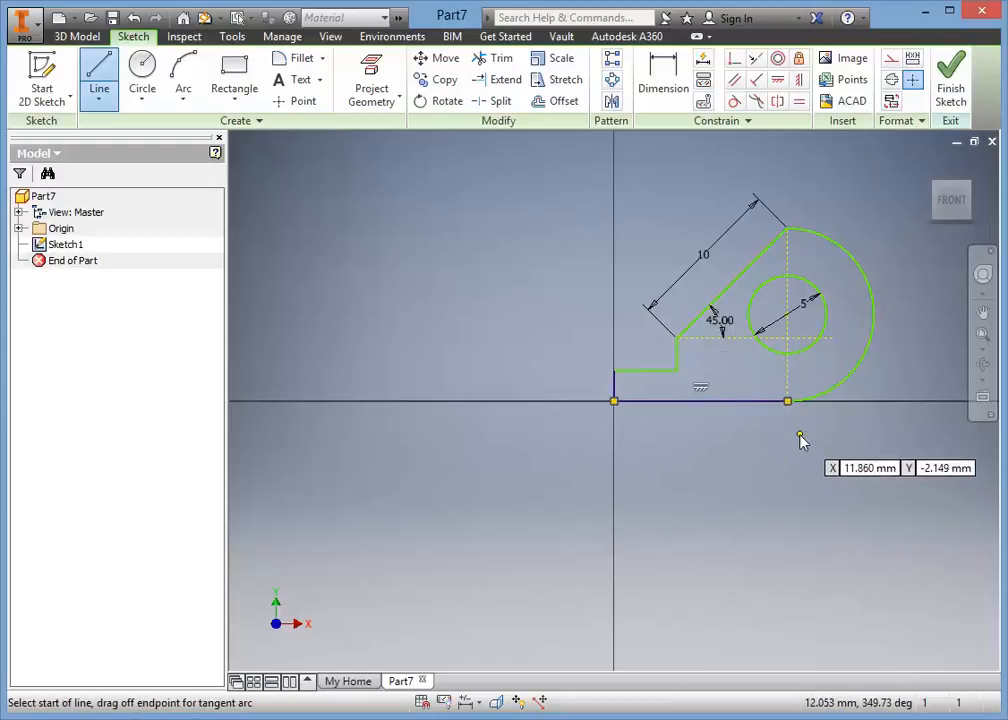
pyautogui.rightClick(799, 434)
pyautogui.click(857, 434)
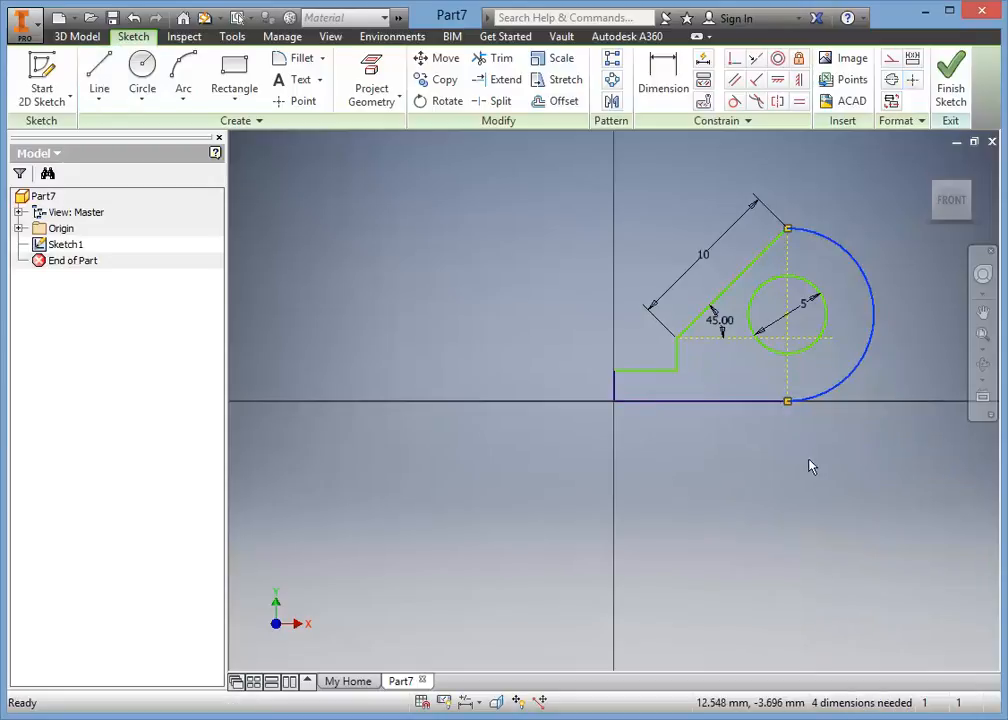